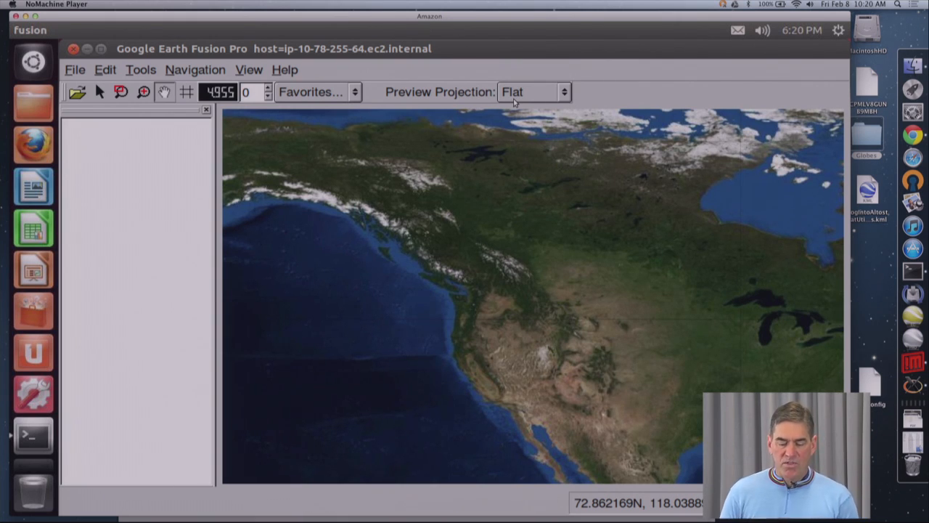
Step: Open the Asset Manager and create a subfolder named aavideo under ASSET_ROOT
{"action": "left_click", "coordinate": [144, 75]}
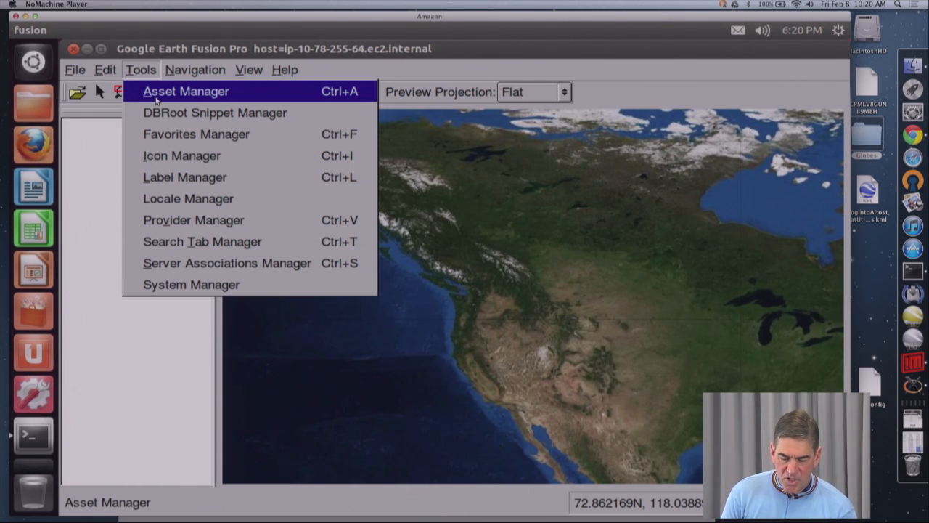
{"action": "left_click", "coordinate": [158, 99]}
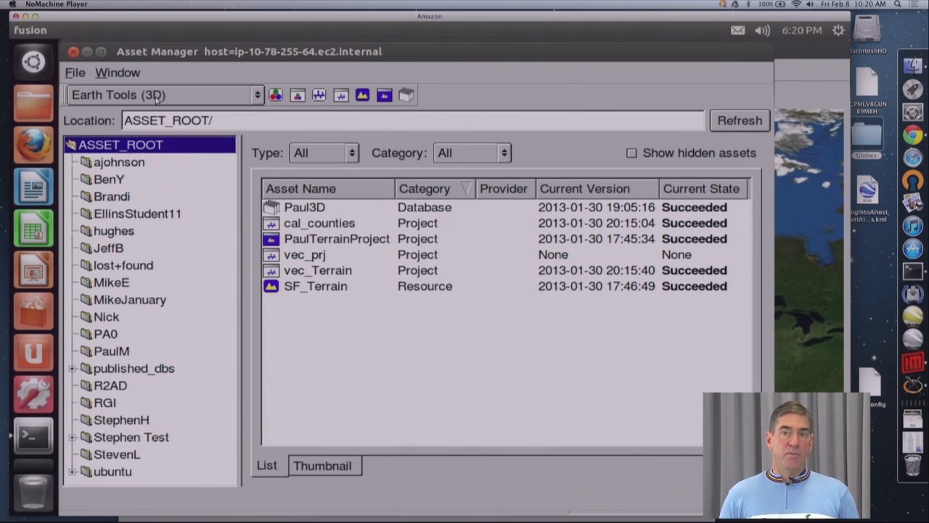
{"action": "right_click", "coordinate": [166, 143]}
{"action": "left_click", "coordinate": [209, 175]}
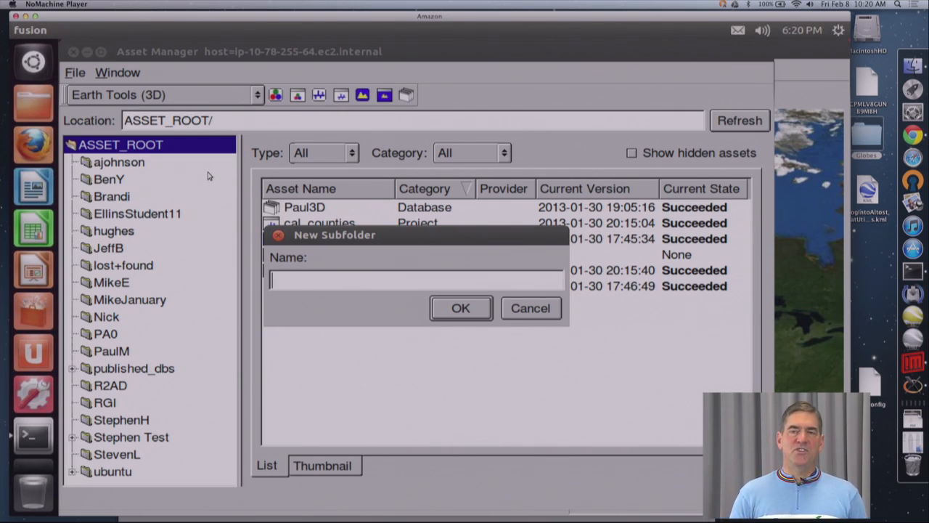
{"action": "type", "text": "aavideo"}
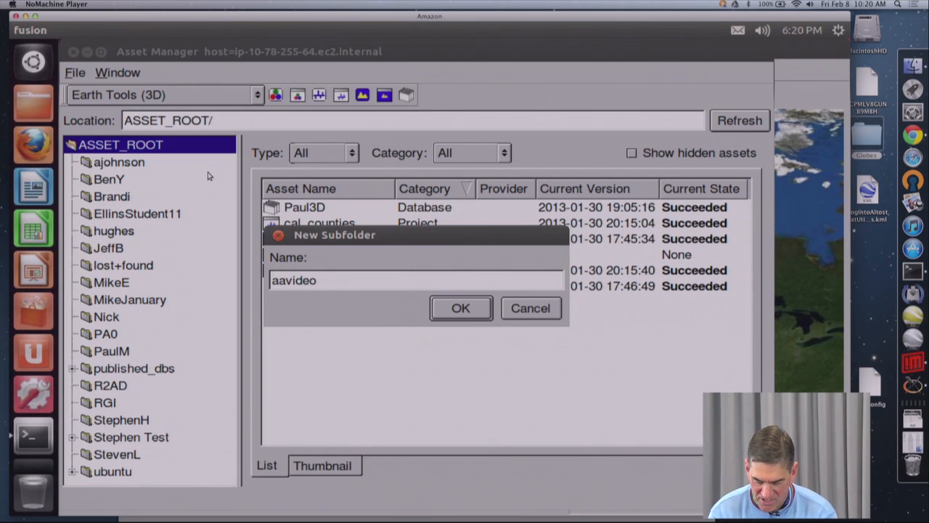
{"action": "key", "text": "Return"}
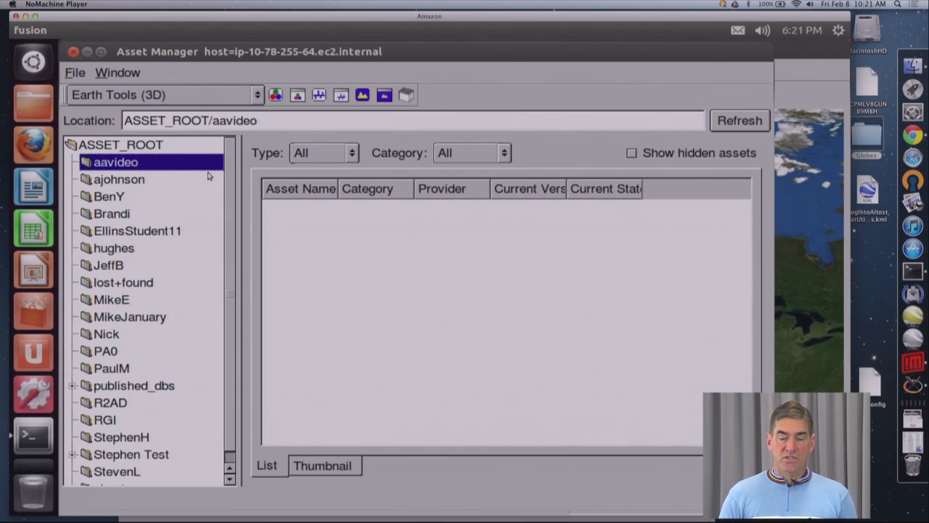
Step: Start a new imagery resource with /gevol/src/fusion/Imagery/bluemarble_4km.jp2 as its source file and set the mask type to No Mask
{"action": "left_click", "coordinate": [277, 97]}
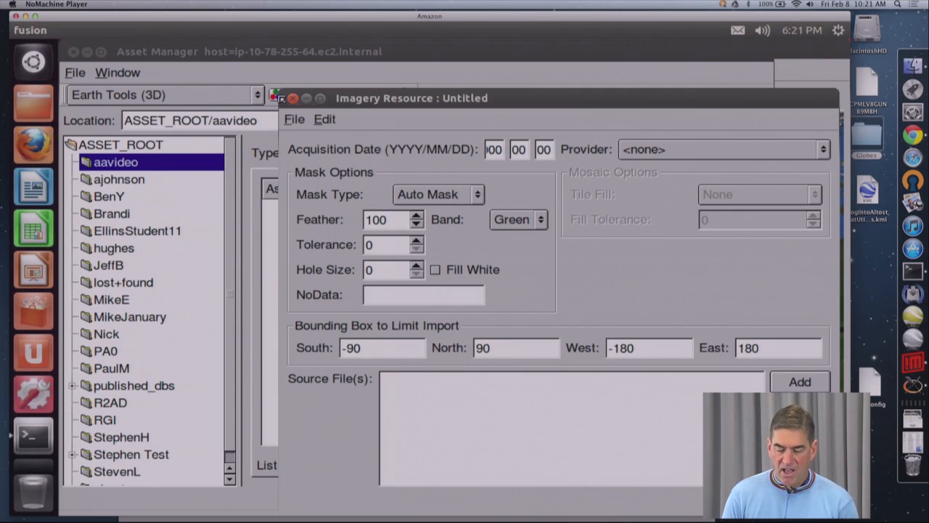
{"action": "left_click", "coordinate": [797, 384]}
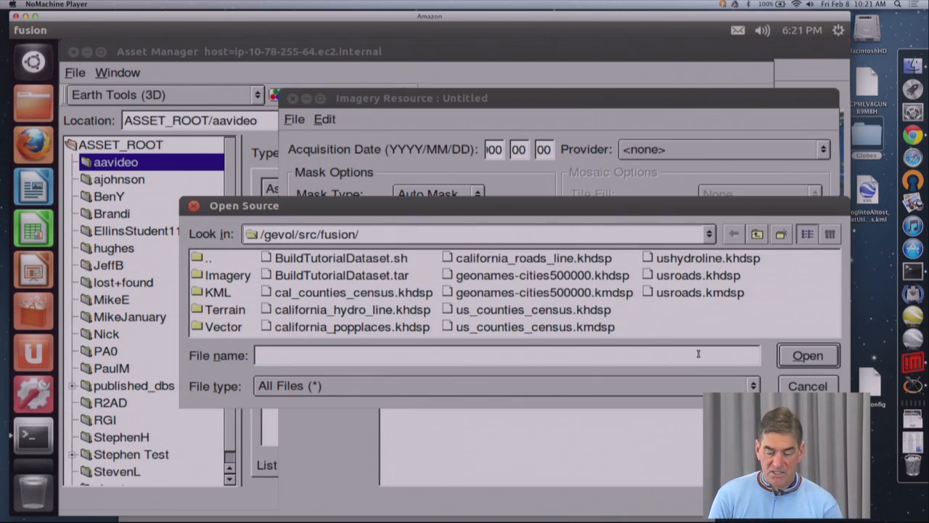
{"action": "double_click", "coordinate": [229, 280]}
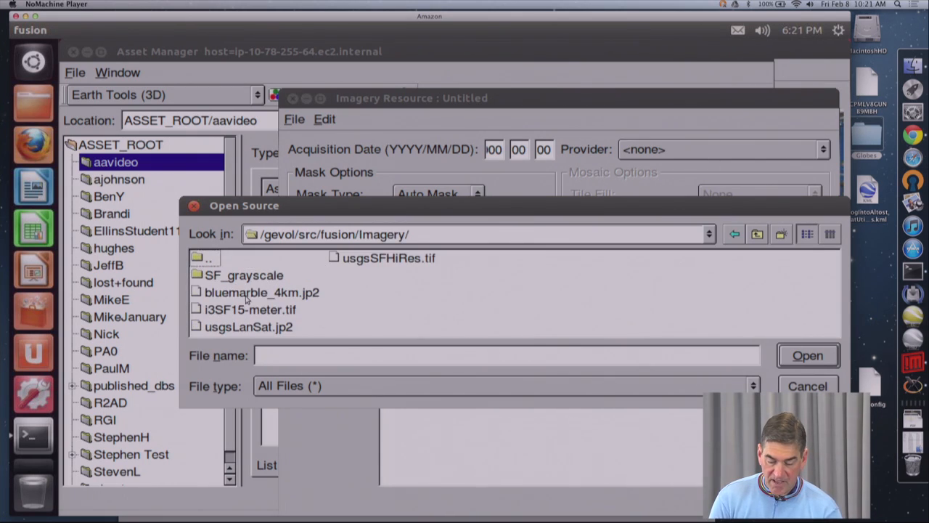
{"action": "left_click", "coordinate": [247, 294]}
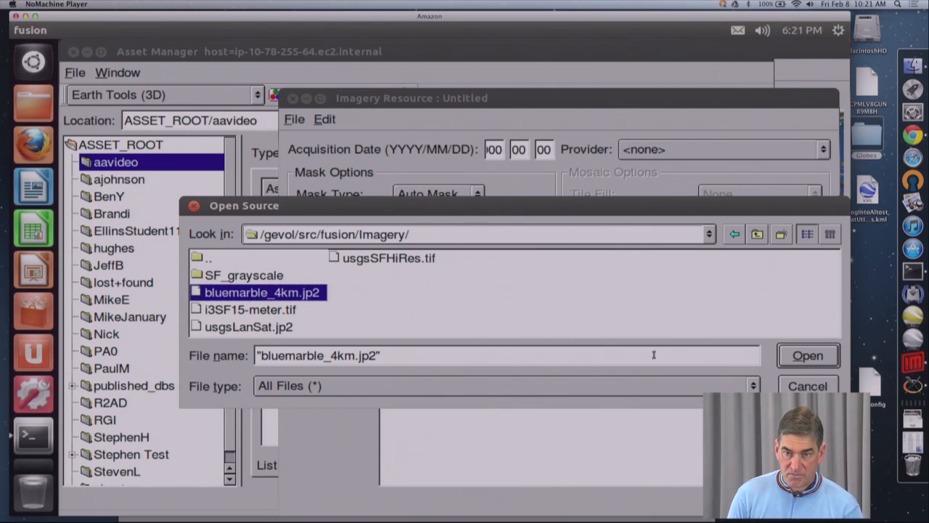
{"action": "left_click", "coordinate": [807, 356]}
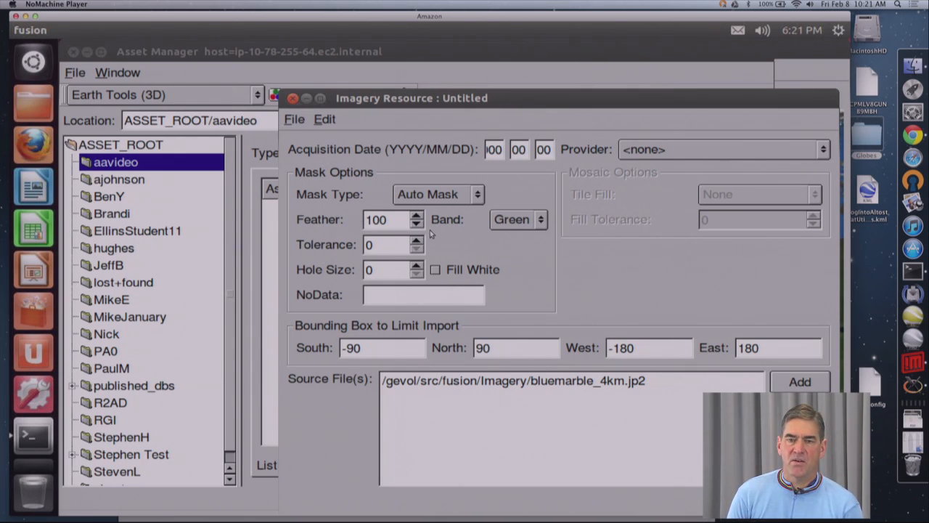
{"action": "left_click", "coordinate": [456, 193]}
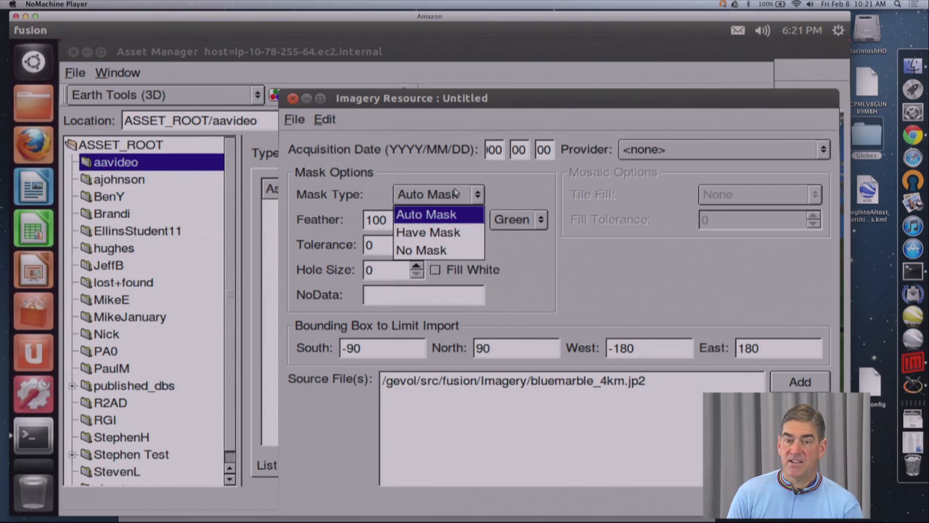
{"action": "left_click", "coordinate": [444, 251]}
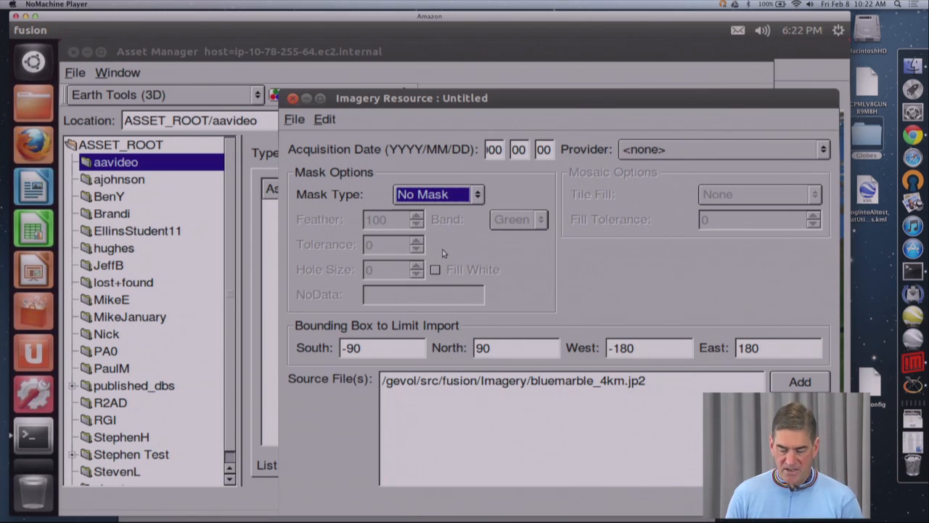
Step: Save the imagery resource as bluemarble in ASSET_ROOT/aavideo and close its window
{"action": "left_click", "coordinate": [296, 121]}
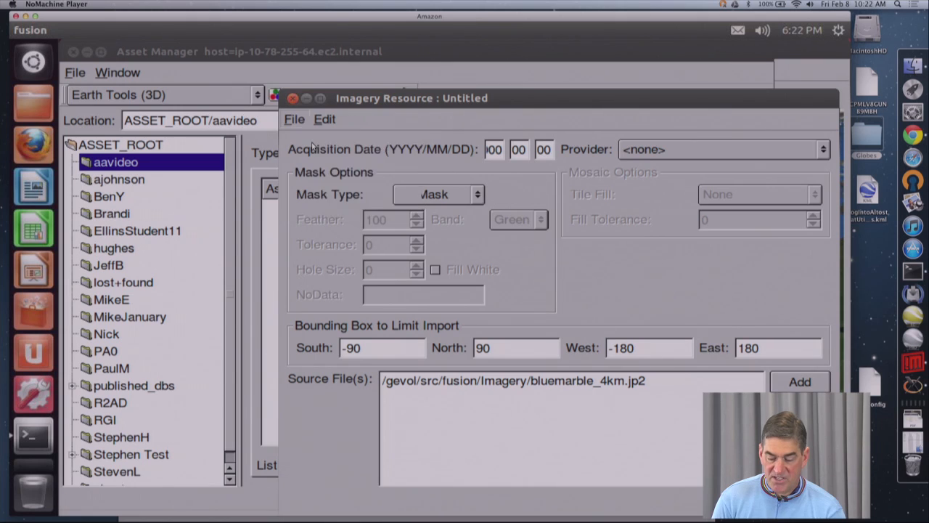
{"action": "left_click", "coordinate": [320, 141]}
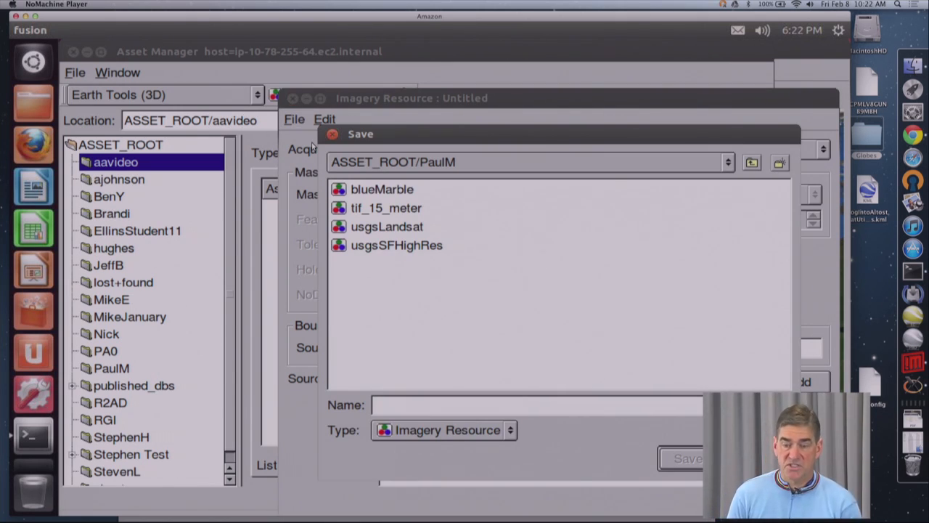
{"action": "left_click", "coordinate": [602, 167]}
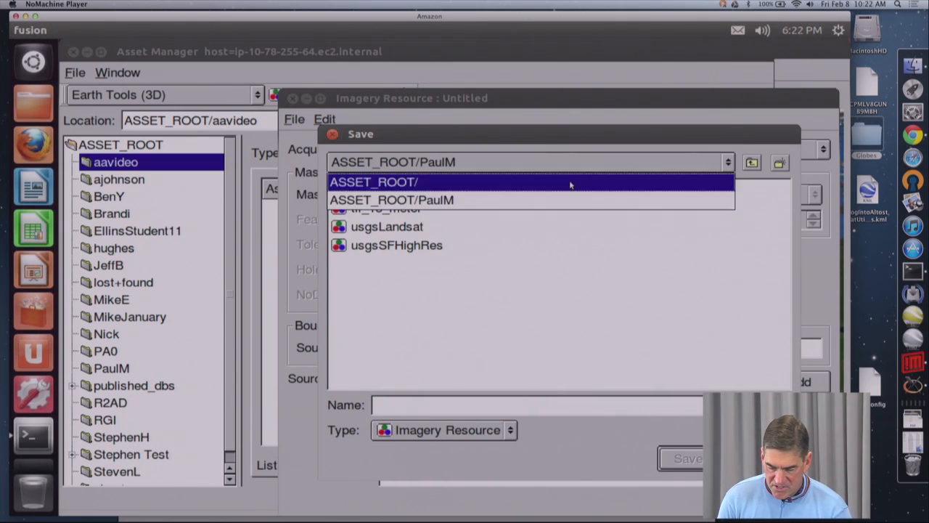
{"action": "left_click", "coordinate": [571, 182]}
{"action": "double_click", "coordinate": [377, 192]}
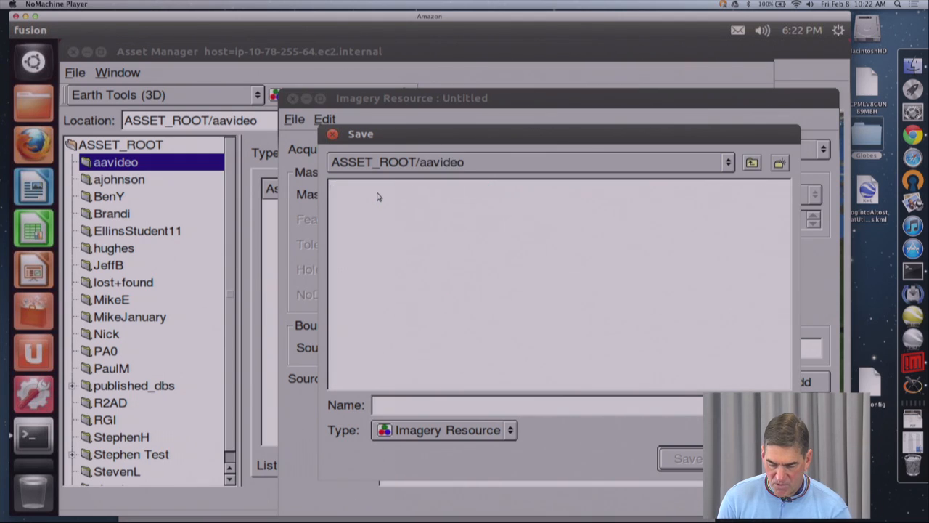
{"action": "left_click", "coordinate": [483, 401]}
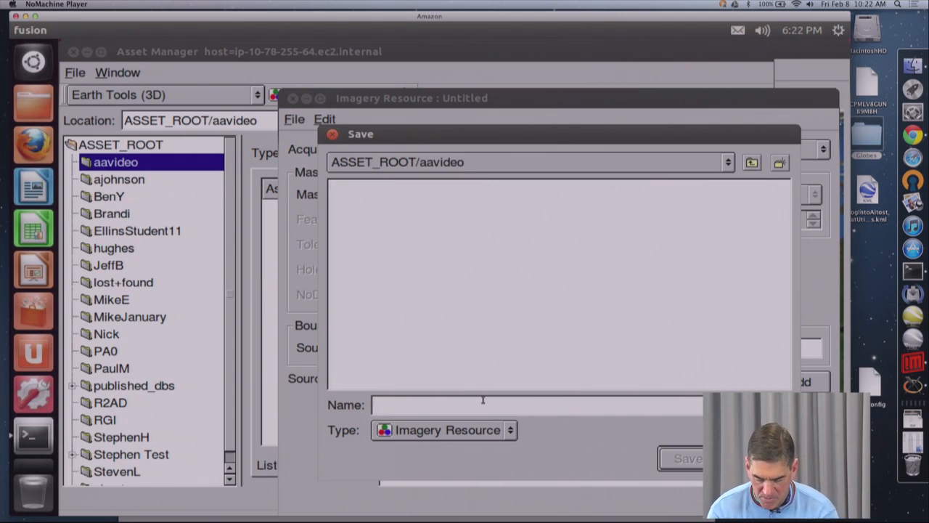
{"action": "type", "text": "bluemarble"}
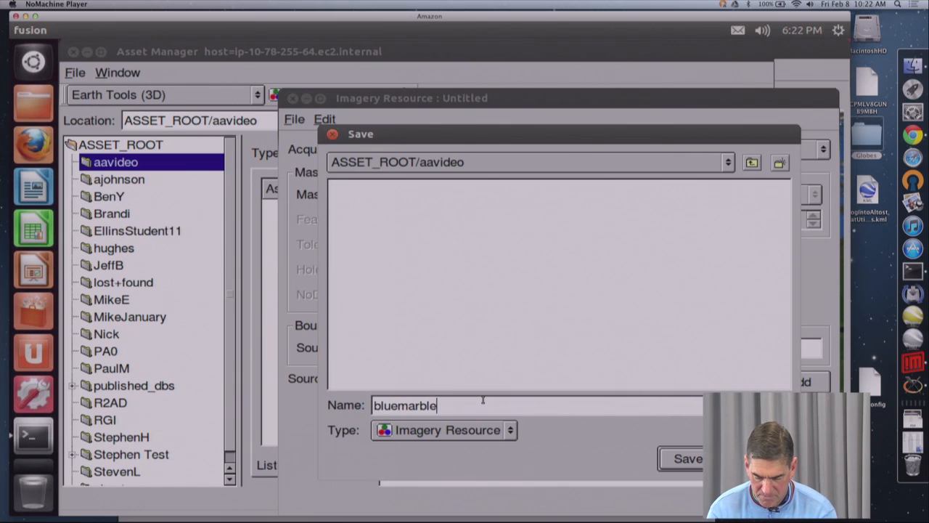
{"action": "left_click", "coordinate": [688, 459]}
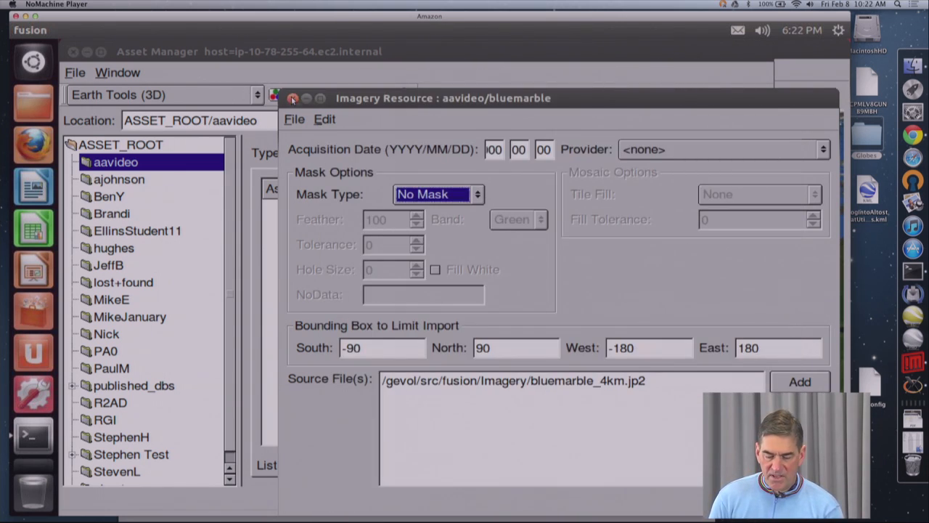
{"action": "left_click", "coordinate": [293, 98]}
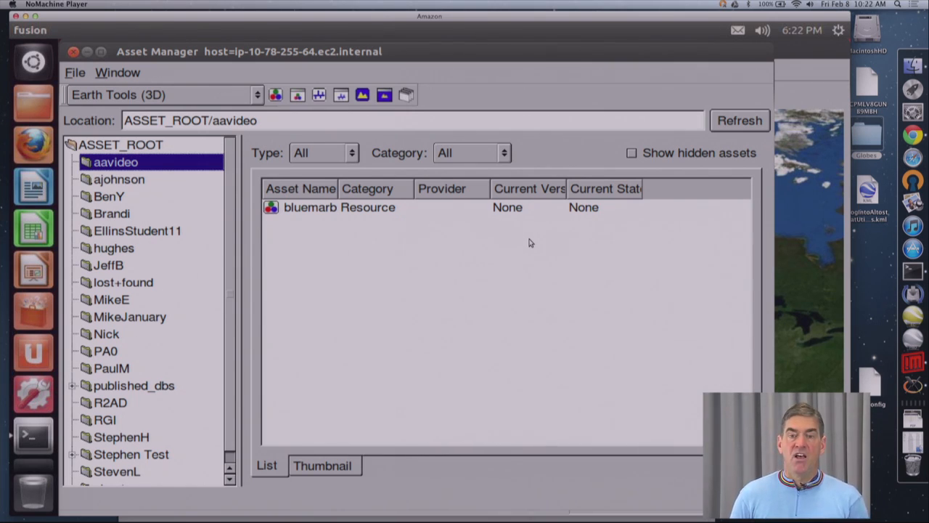
{"action": "double_click", "coordinate": [318, 209]}
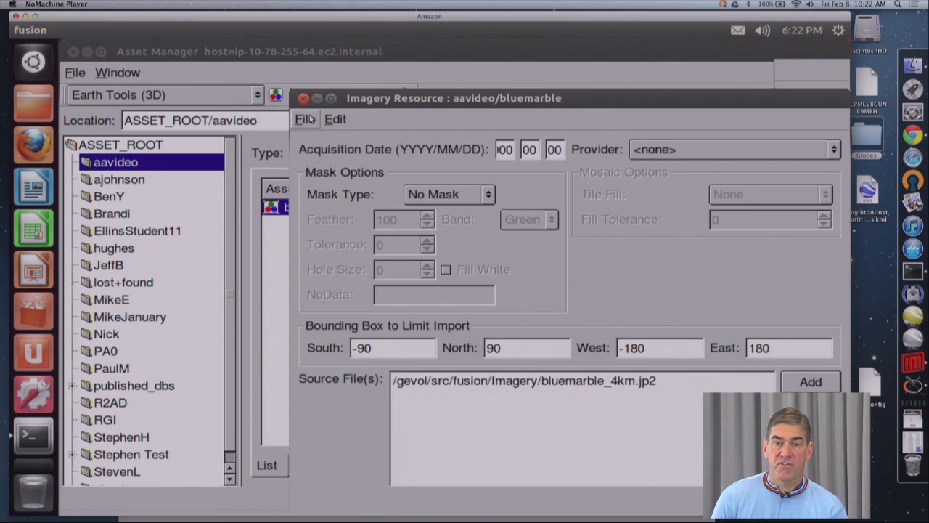
{"action": "left_click", "coordinate": [310, 118]}
{"action": "mouse_move", "coordinate": [319, 121]}
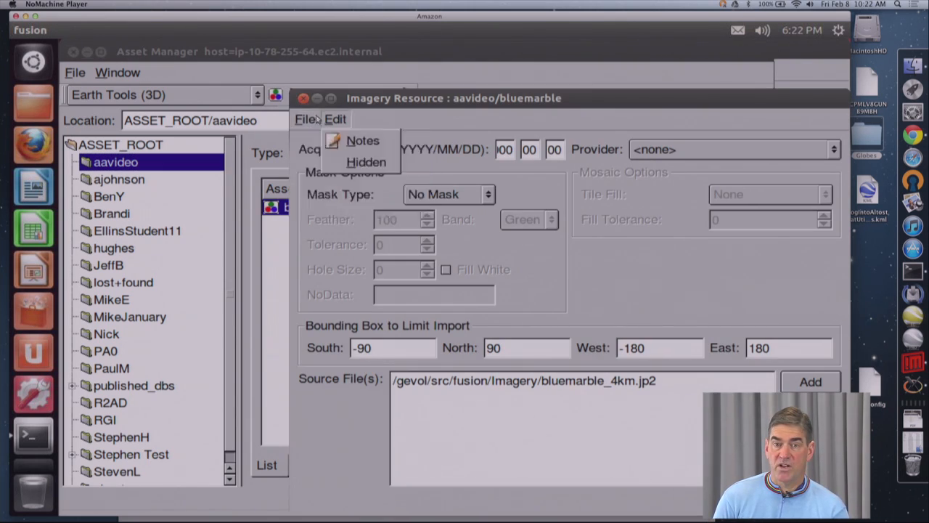
{"action": "left_click", "coordinate": [321, 209]}
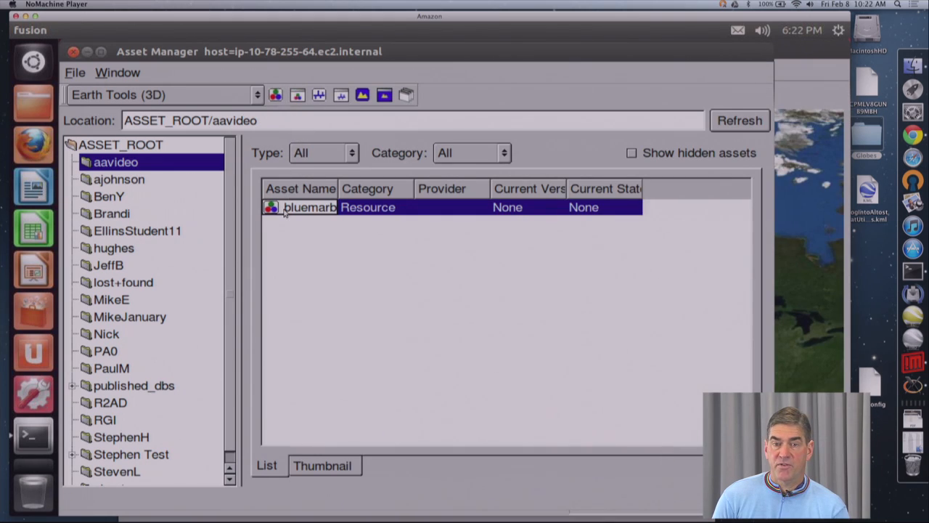
Step: Build the bluemarble imagery resource from the asset list
{"action": "right_click", "coordinate": [290, 208]}
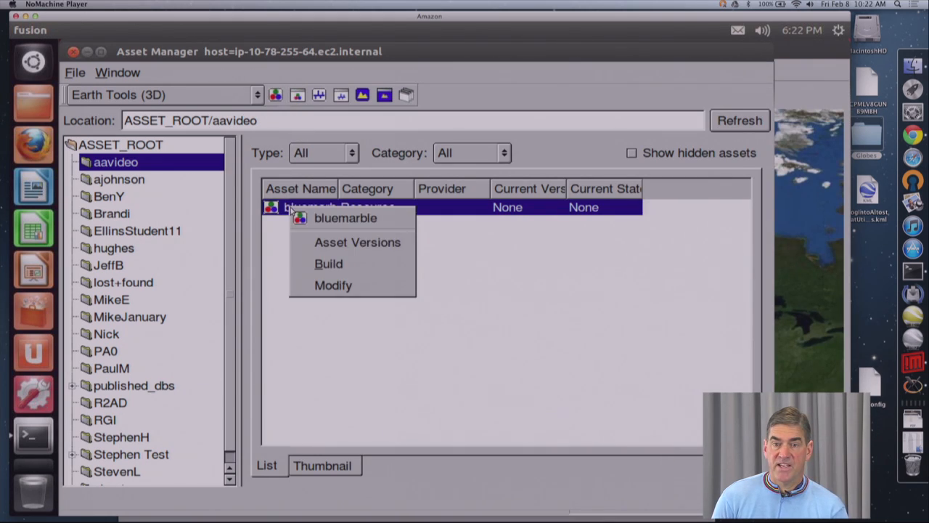
{"action": "left_click", "coordinate": [327, 265]}
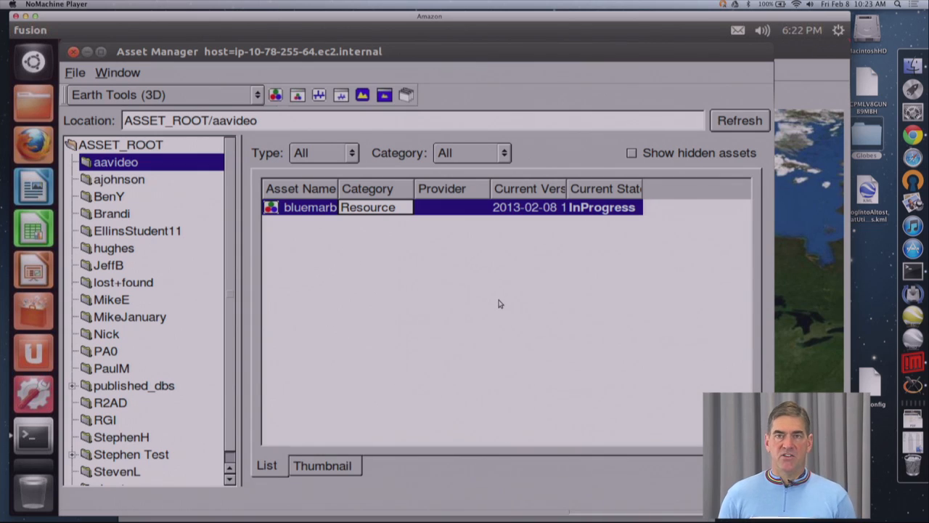
Step: Examine the version properties of the bluemarble build down to the KRP child and read its asset log
{"action": "double_click", "coordinate": [601, 212]}
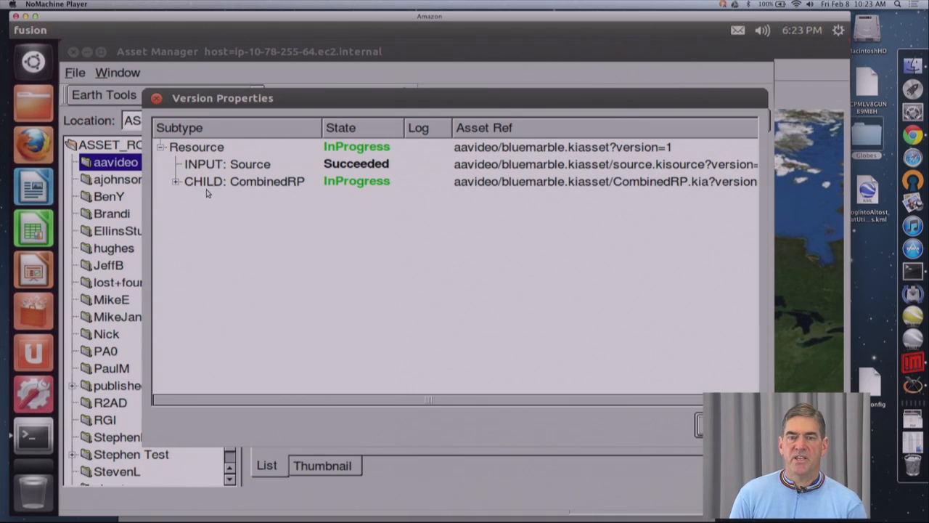
{"action": "left_click", "coordinate": [176, 182]}
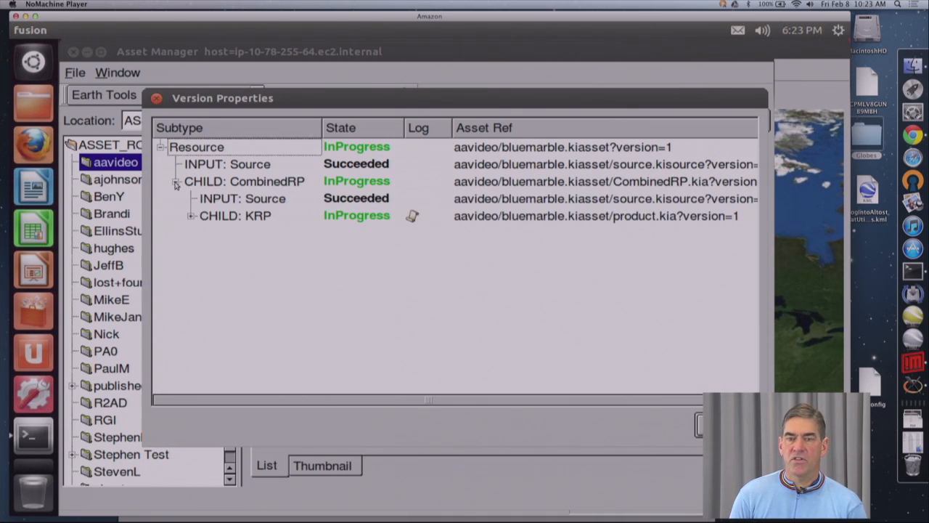
{"action": "left_click", "coordinate": [189, 216]}
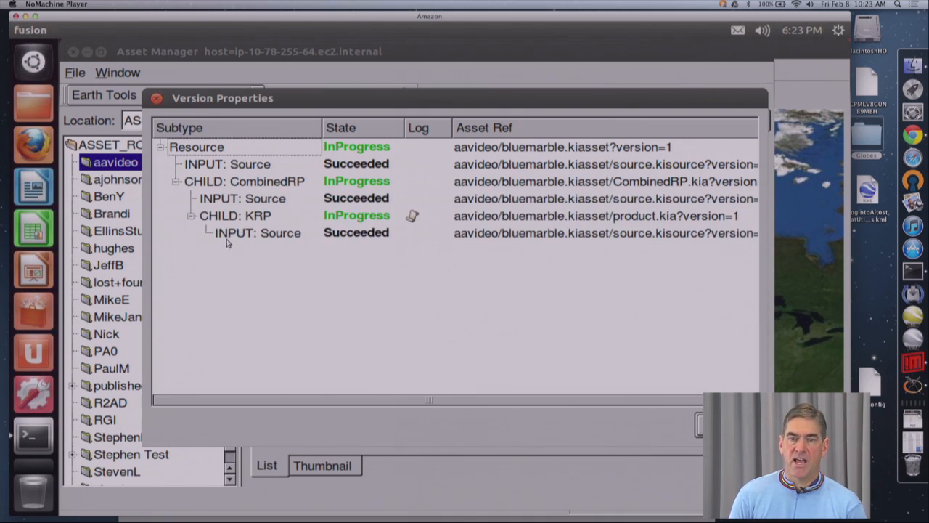
{"action": "double_click", "coordinate": [411, 217]}
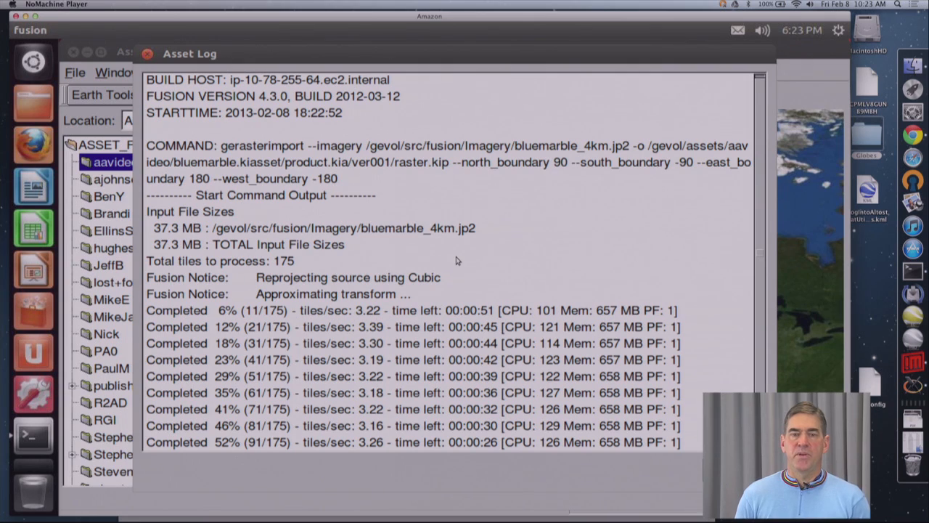
{"action": "left_click", "coordinate": [149, 55]}
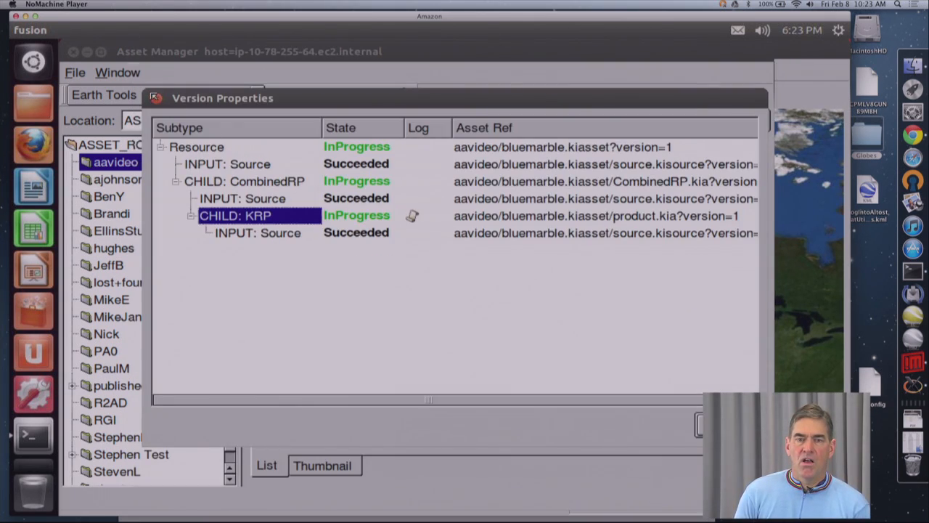
{"action": "left_click", "coordinate": [154, 97]}
{"action": "left_click", "coordinate": [387, 250]}
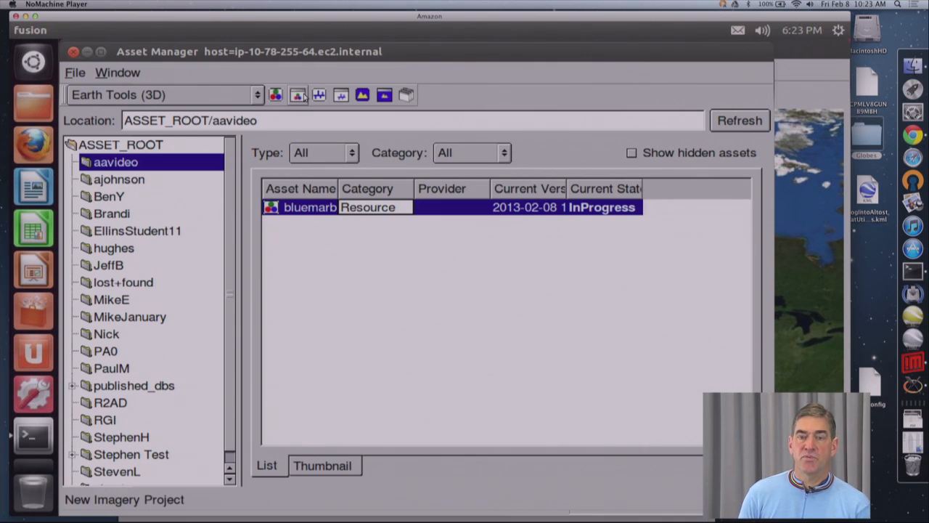
Step: Start a new imagery project and add the bluemarble resource to its resource list
{"action": "left_click", "coordinate": [304, 96]}
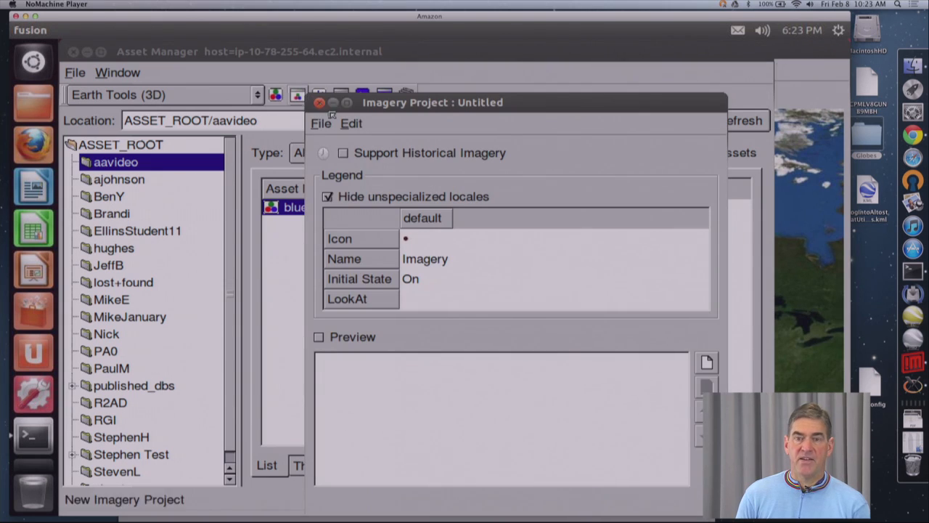
{"action": "left_click_drag", "start_coordinate": [481, 102], "coordinate": [708, 90]}
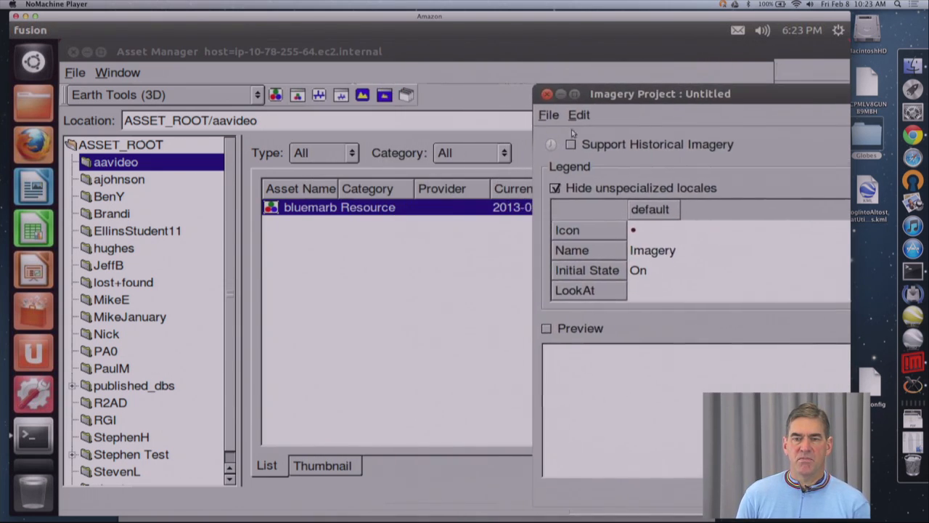
{"action": "left_click", "coordinate": [358, 281]}
{"action": "left_click_drag", "start_coordinate": [274, 208], "coordinate": [773, 314]}
{"action": "left_click", "coordinate": [806, 125]}
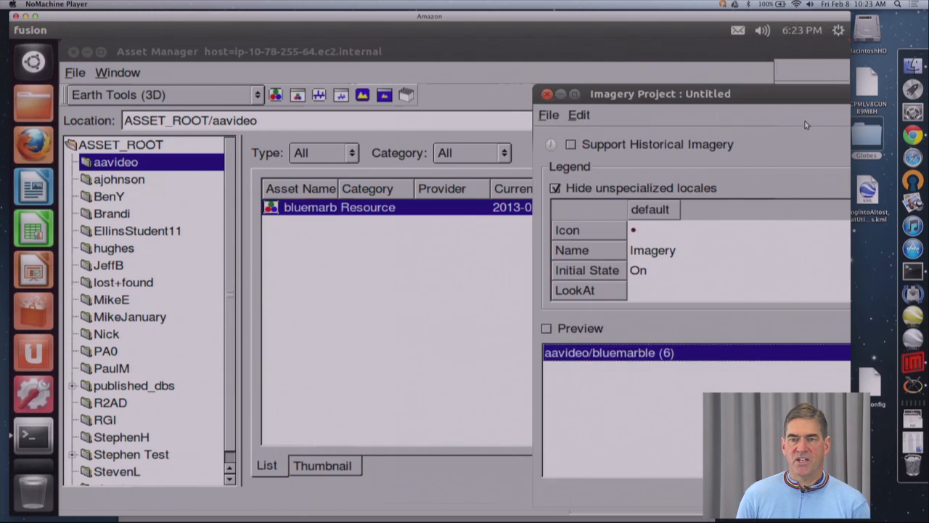
{"action": "left_click_drag", "start_coordinate": [806, 96], "coordinate": [560, 74]}
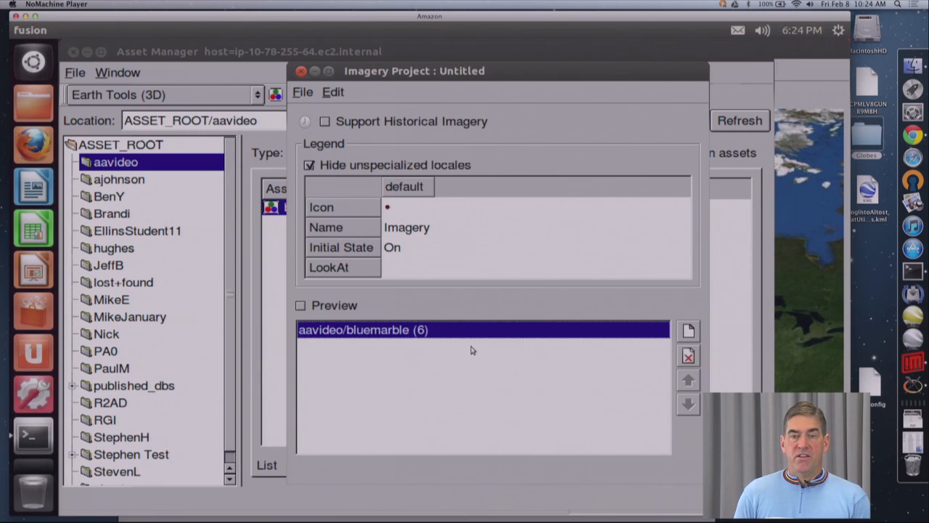
Step: Save the imagery project as imagery in ASSET_ROOT/aavideo
{"action": "left_click", "coordinate": [303, 93]}
{"action": "left_click", "coordinate": [331, 117]}
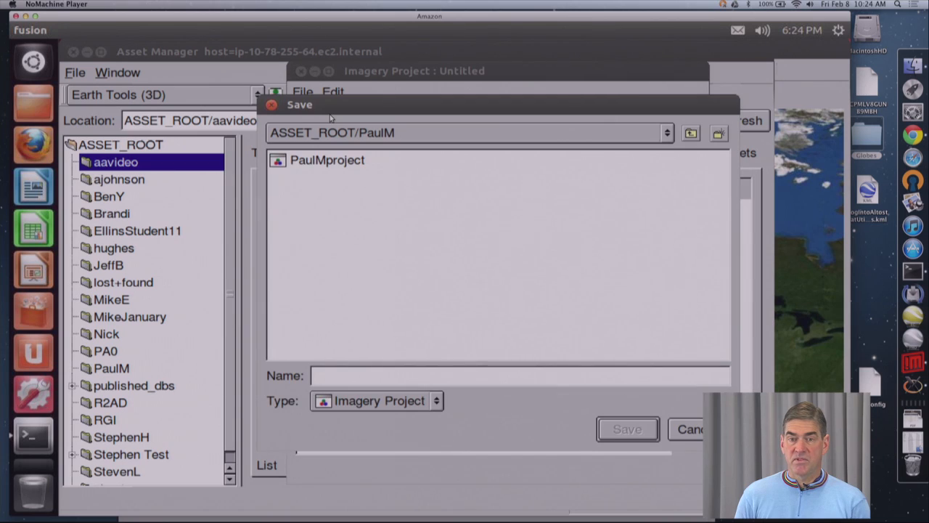
{"action": "left_click", "coordinate": [553, 138]}
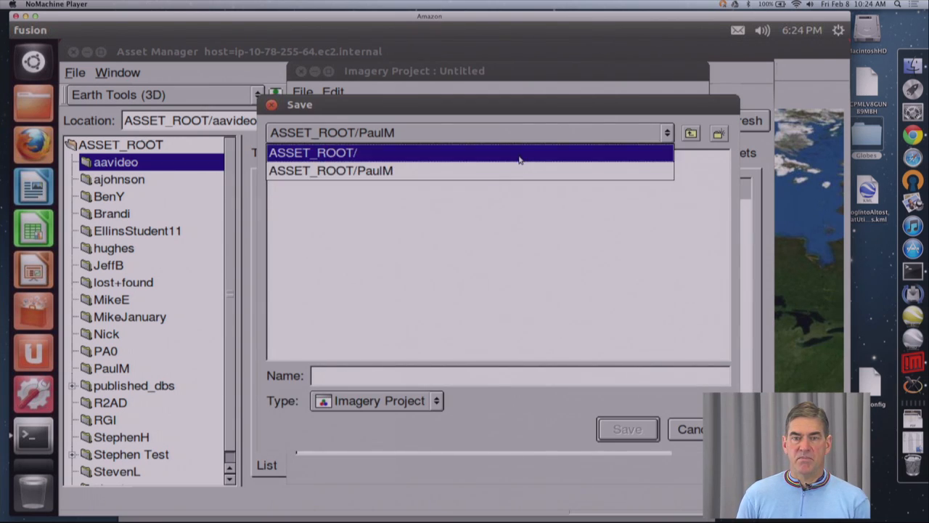
{"action": "left_click", "coordinate": [520, 154]}
{"action": "double_click", "coordinate": [326, 166]}
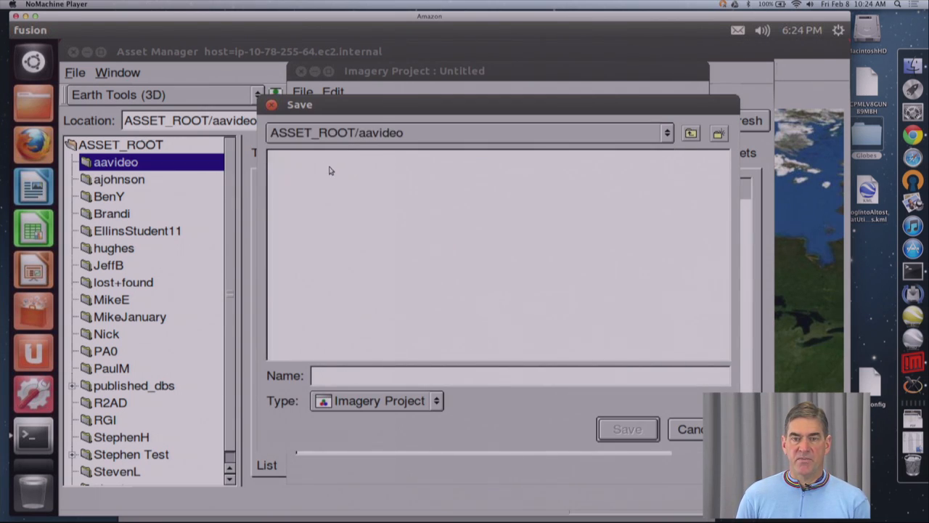
{"action": "left_click", "coordinate": [520, 377]}
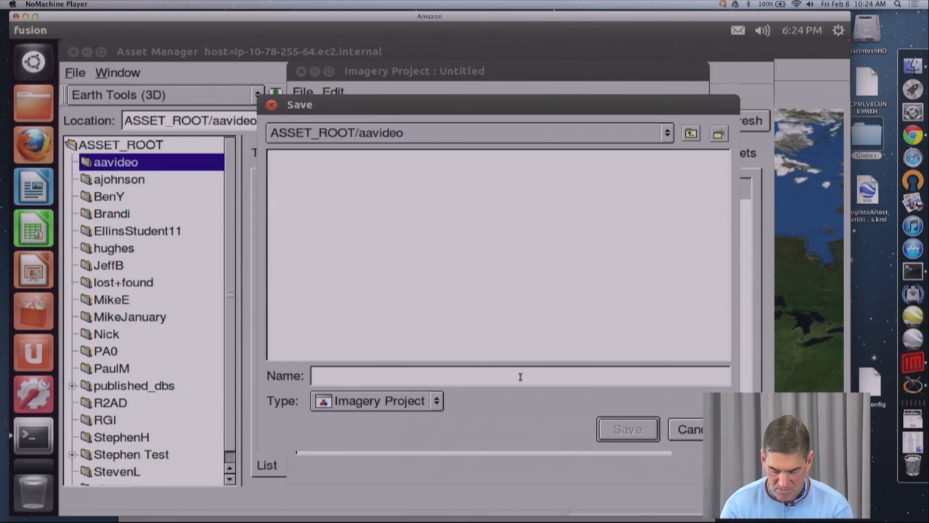
{"action": "type", "text": "imagery"}
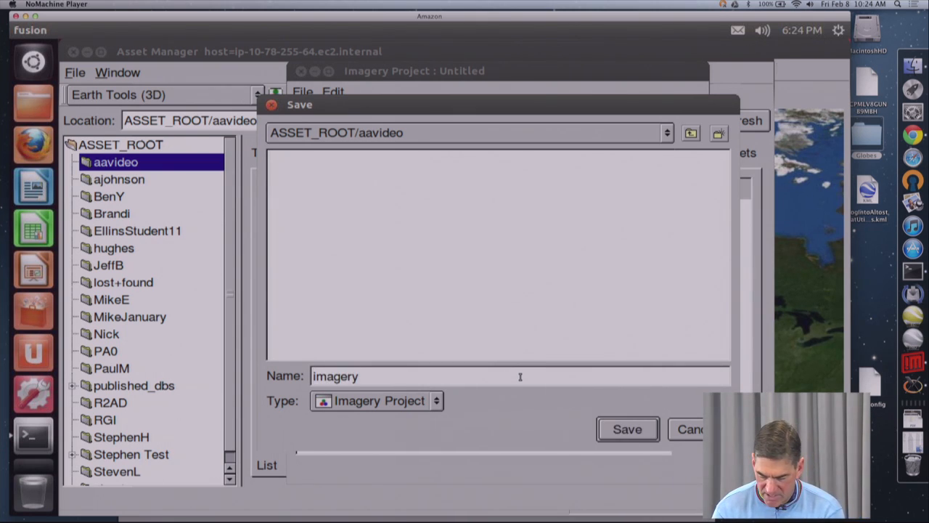
{"action": "key", "text": "Return"}
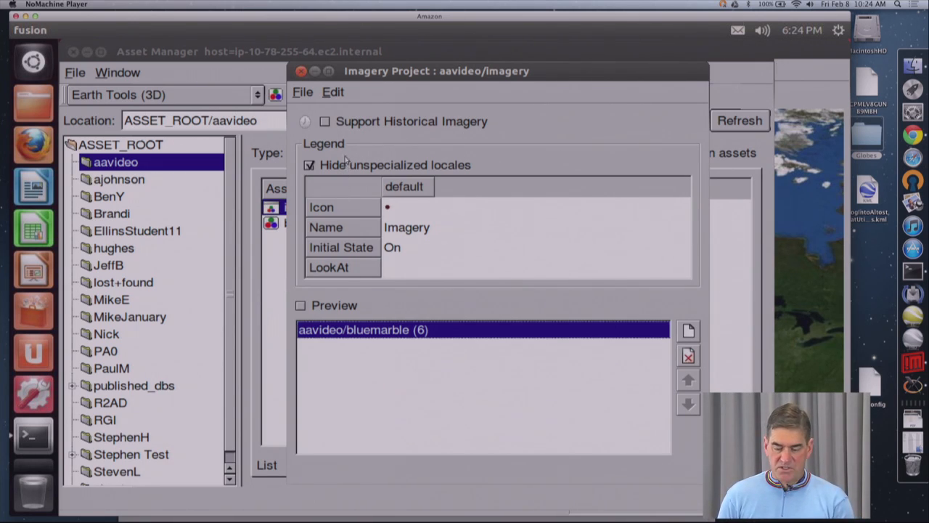
Step: Close the imagery project's window and build the imagery project from the asset list
{"action": "left_click", "coordinate": [303, 93]}
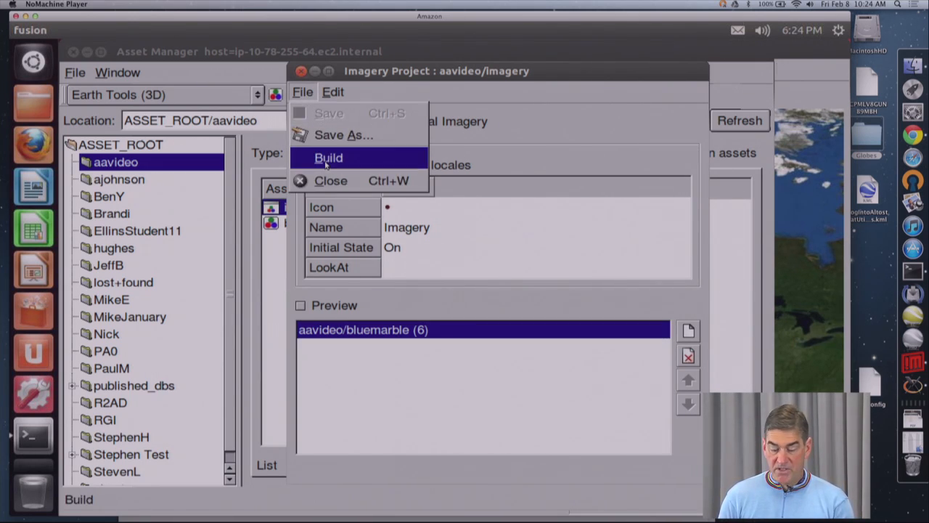
{"action": "left_click", "coordinate": [302, 72]}
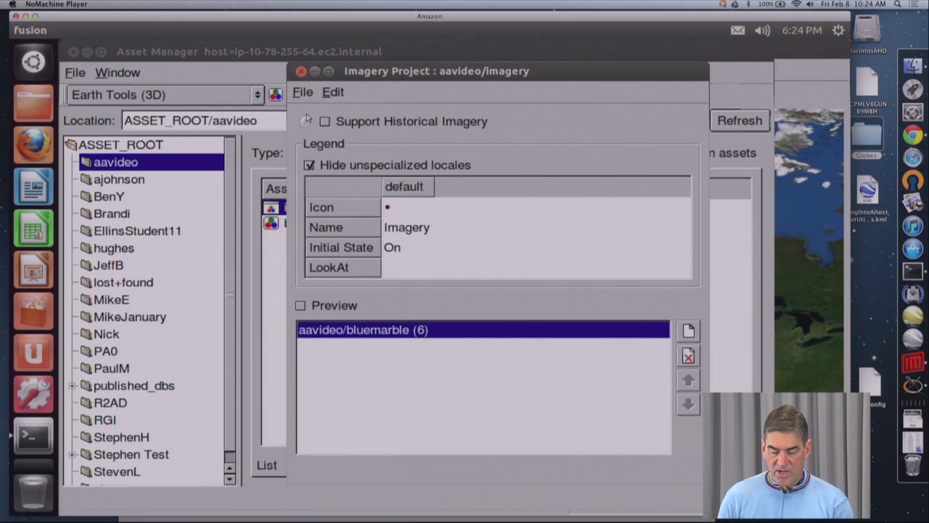
{"action": "left_click", "coordinate": [337, 221]}
{"action": "left_click", "coordinate": [317, 208]}
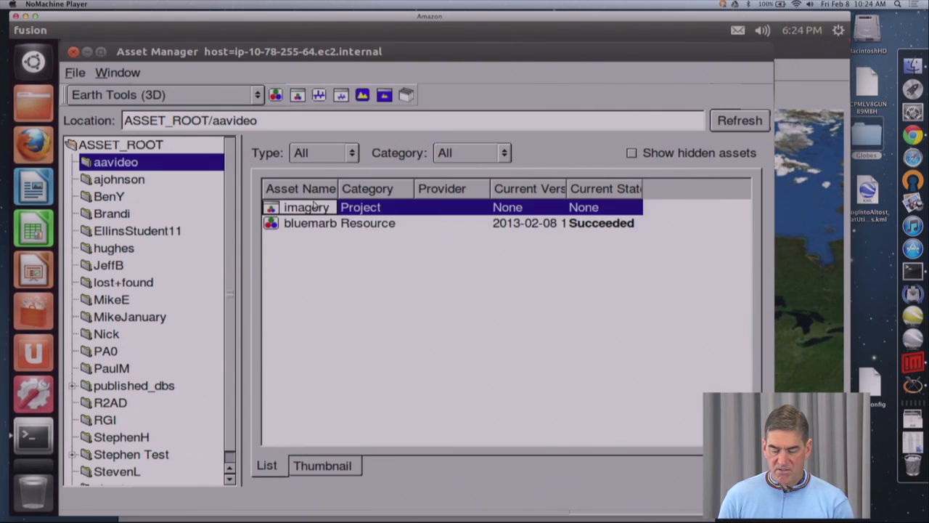
{"action": "right_click", "coordinate": [314, 209]}
{"action": "left_click", "coordinate": [351, 263]}
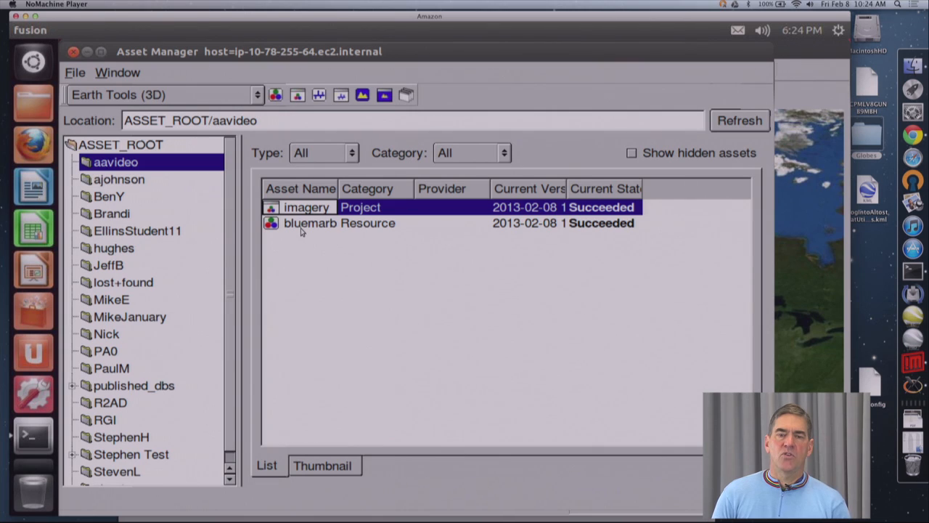
Step: Create a subfolder named imagery inside the aavideo asset folder
{"action": "right_click", "coordinate": [161, 168]}
{"action": "left_click", "coordinate": [193, 203]}
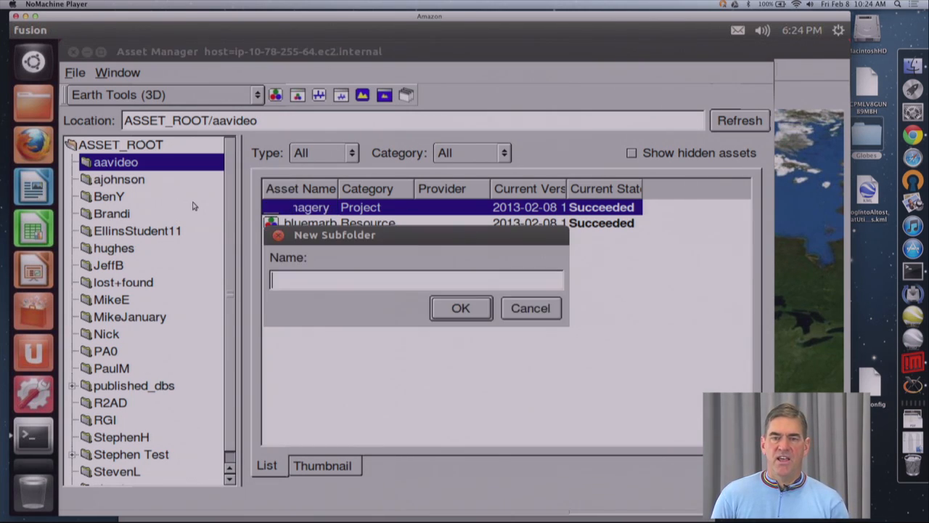
{"action": "type", "text": "imagery"}
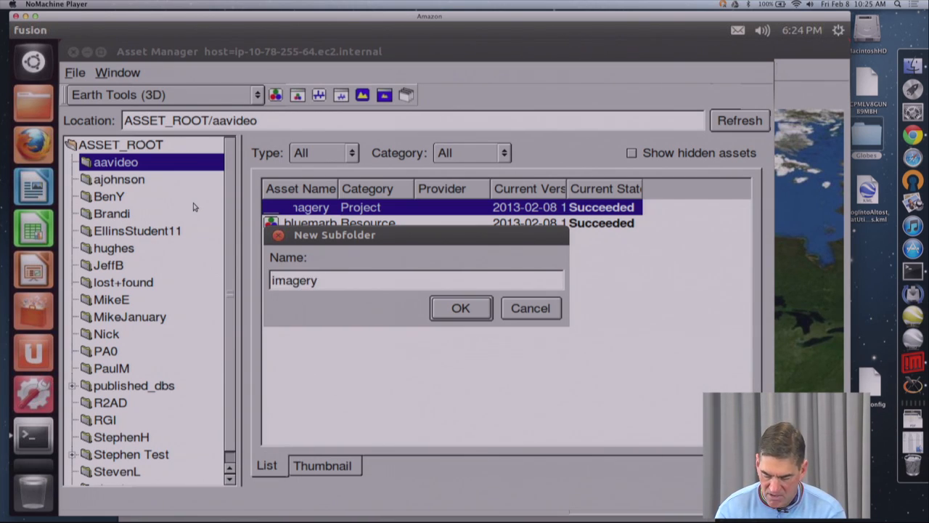
{"action": "key", "text": "Return"}
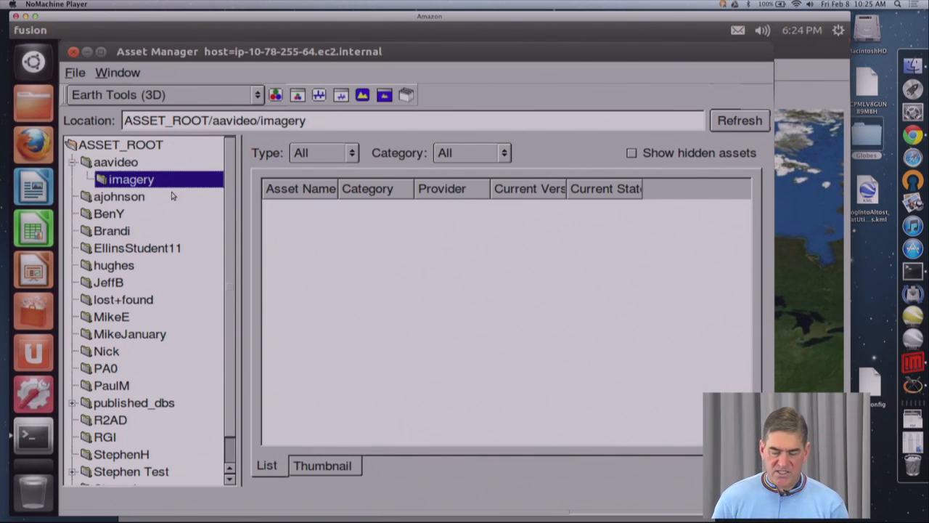
{"action": "right_click", "coordinate": [173, 191]}
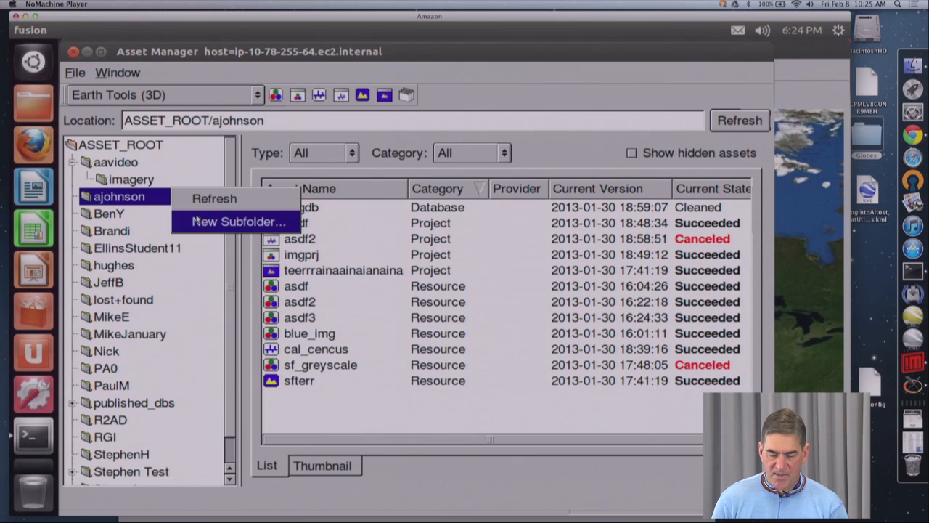
{"action": "left_click", "coordinate": [195, 220]}
{"action": "left_click", "coordinate": [533, 308]}
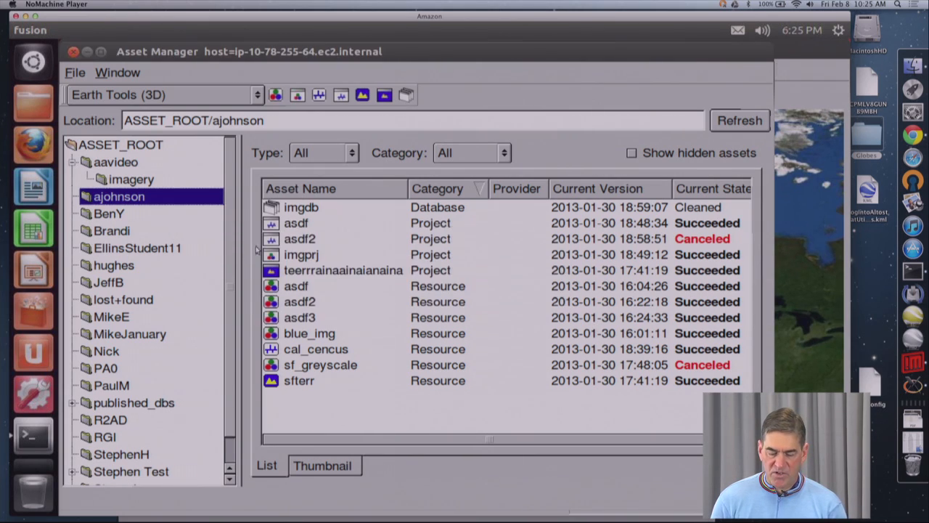
Step: Return to the aavideo folder and start a new Earth (3D) database that uses aavideo/imagery as its imagery project
{"action": "left_click", "coordinate": [180, 177]}
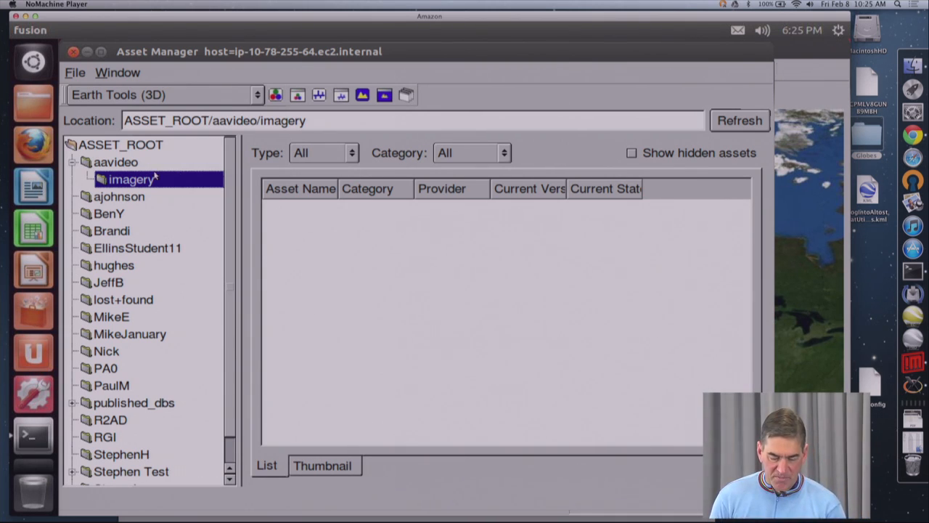
{"action": "left_click", "coordinate": [122, 166]}
{"action": "left_click", "coordinate": [618, 310]}
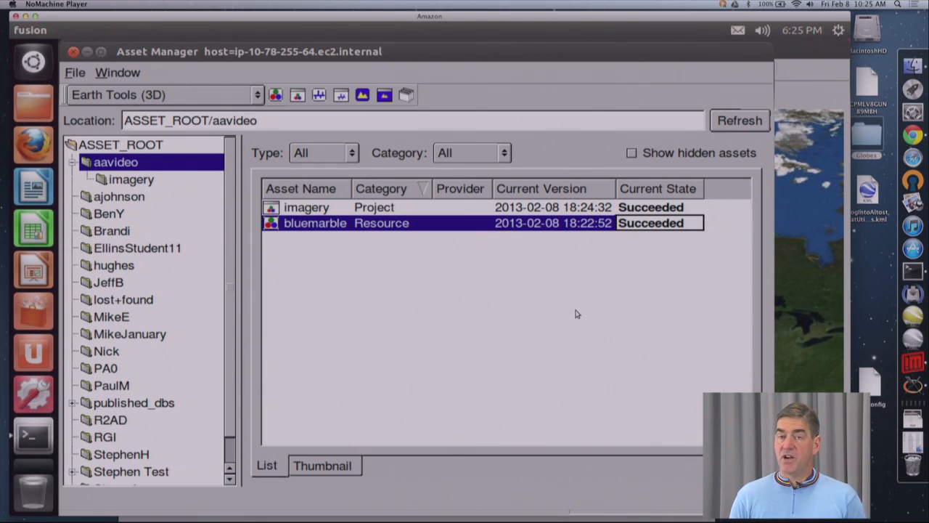
{"action": "left_click", "coordinate": [408, 96]}
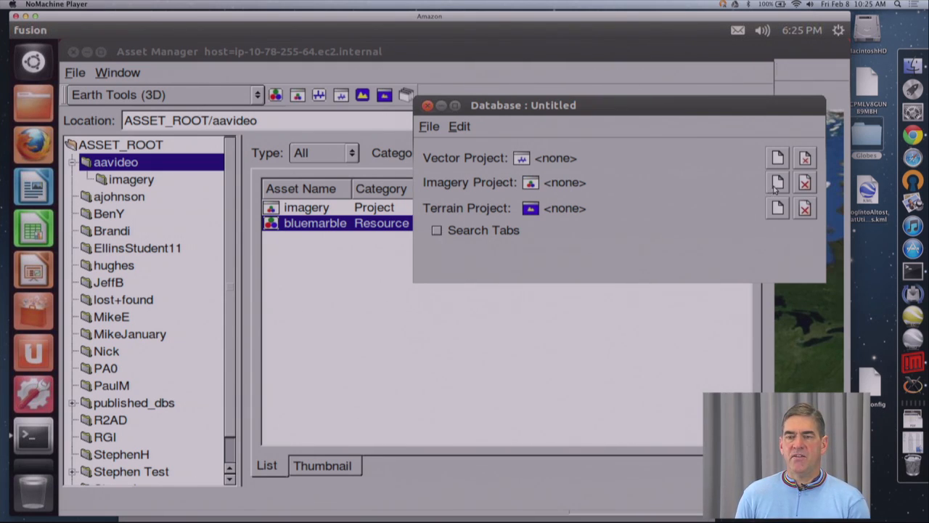
{"action": "left_click", "coordinate": [778, 182]}
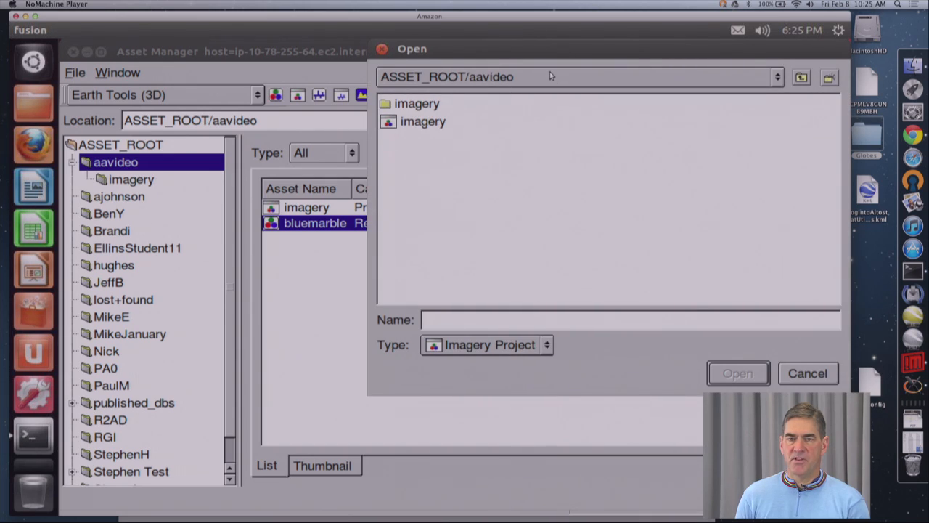
{"action": "left_click", "coordinate": [419, 124]}
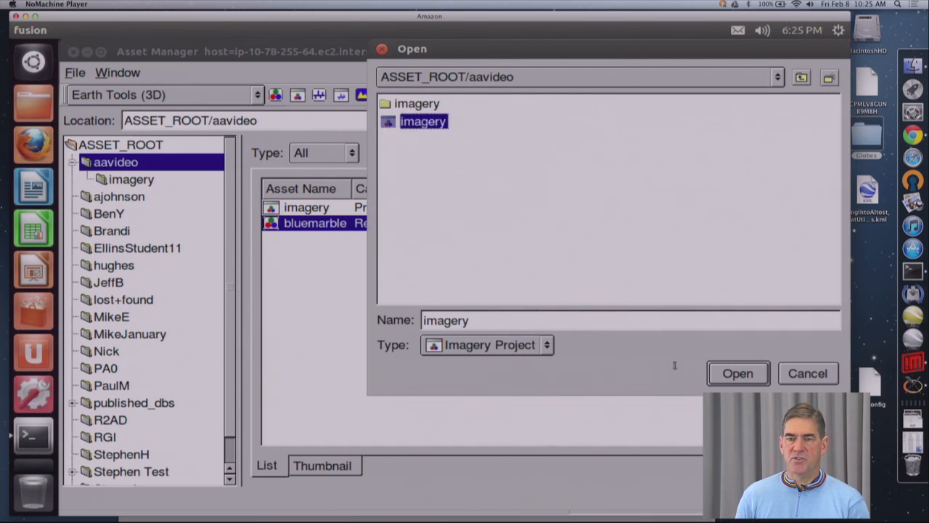
{"action": "left_click", "coordinate": [729, 375]}
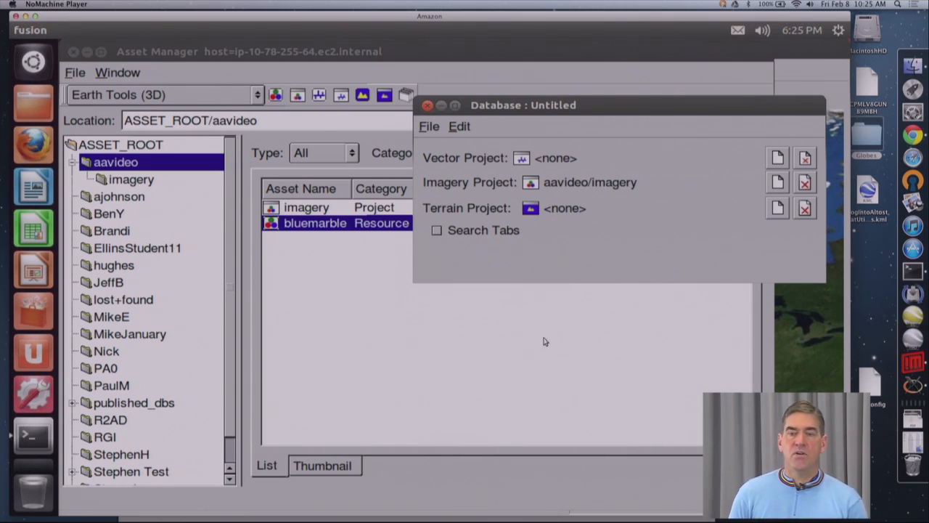
Step: Save the database as 3Dglobe in ASSET_ROOT/aavideo
{"action": "left_click", "coordinate": [430, 127]}
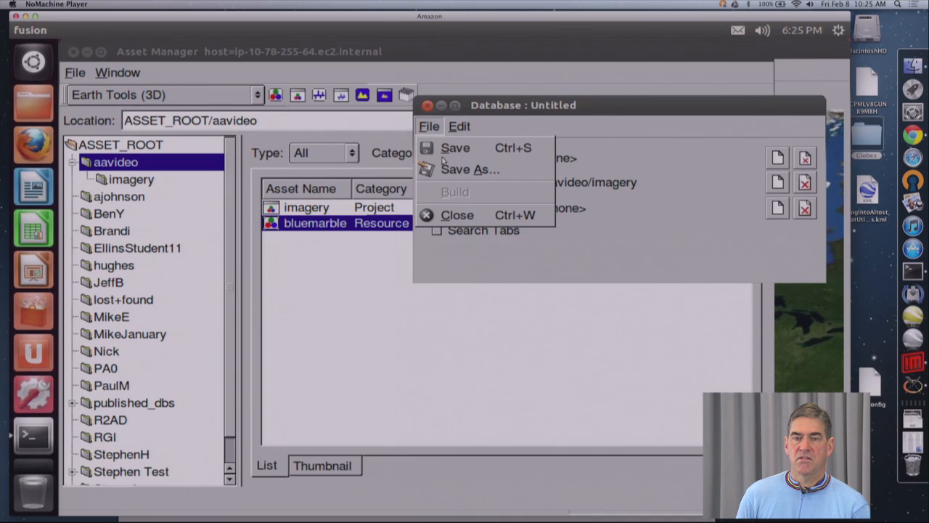
{"action": "left_click", "coordinate": [444, 149]}
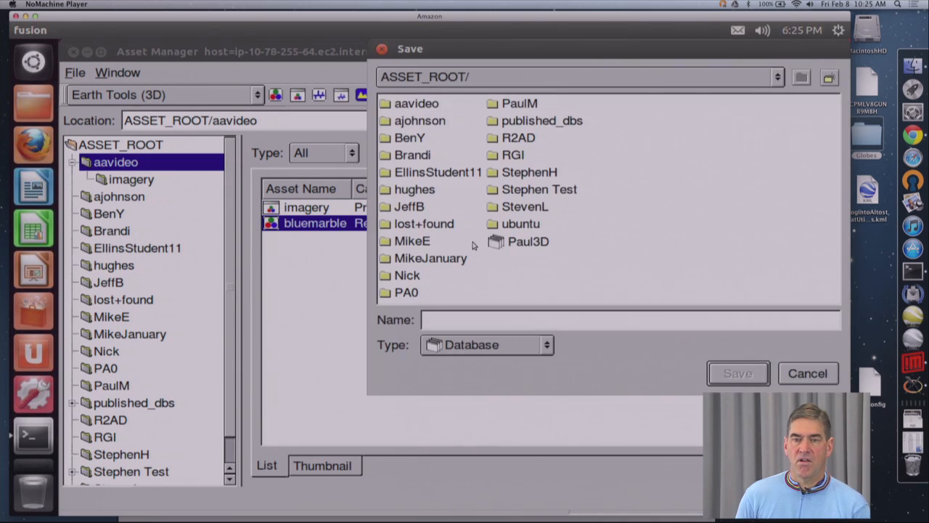
{"action": "double_click", "coordinate": [401, 106]}
{"action": "left_click", "coordinate": [491, 321]}
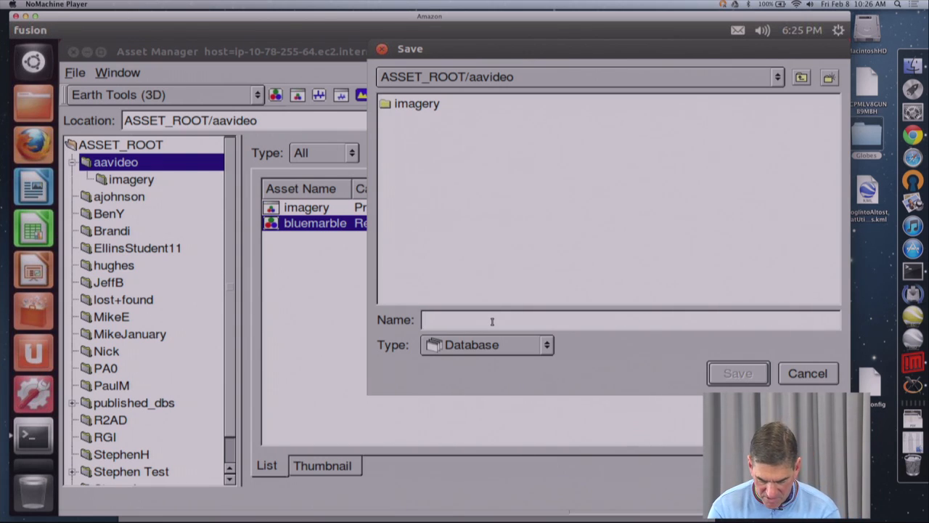
{"action": "type", "text": "3D"}
{"action": "key", "text": "BackSpace"}
{"action": "key", "text": "BackSpace"}
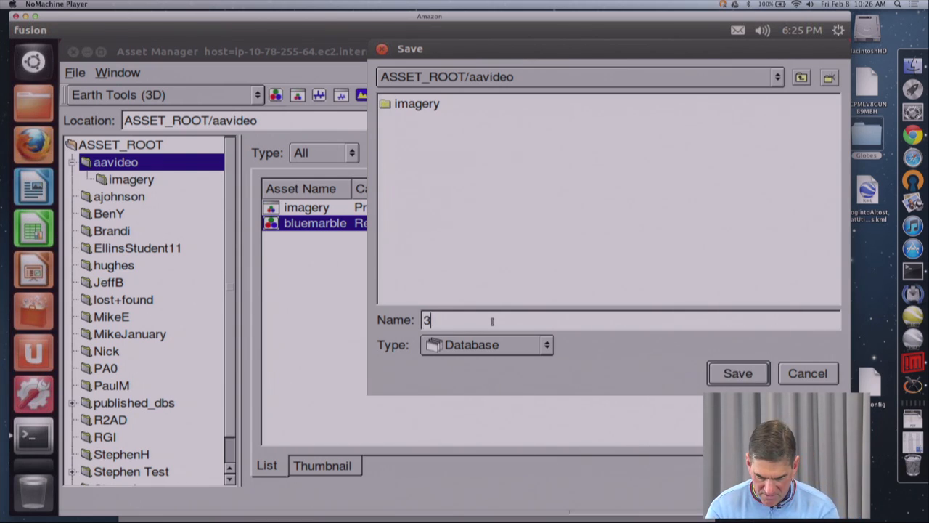
{"action": "type", "text": "Dglobe"}
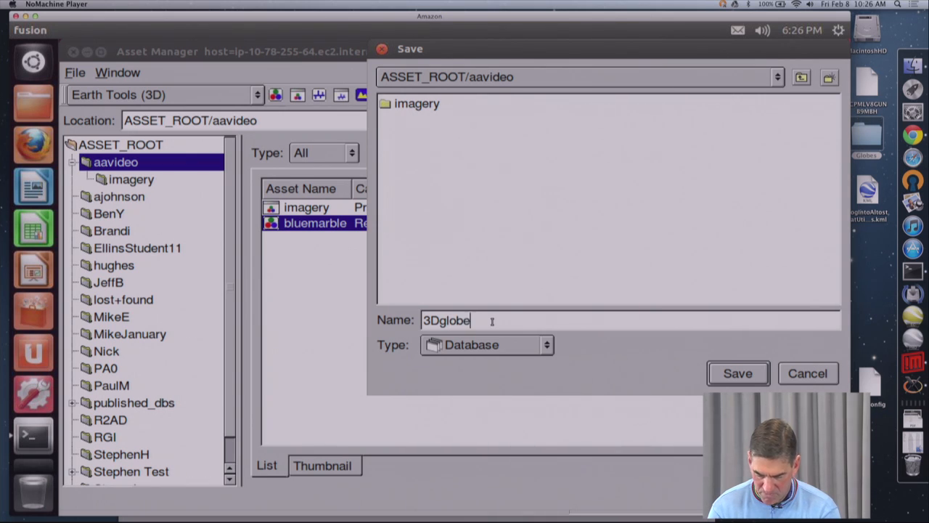
{"action": "key", "text": "Return"}
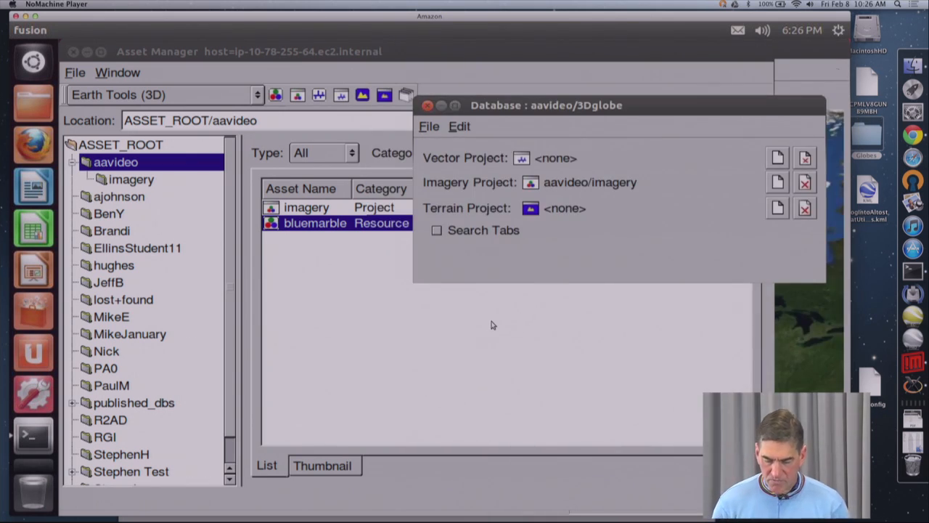
Step: Build the 3Dglobe database and close its window
{"action": "left_click", "coordinate": [428, 127]}
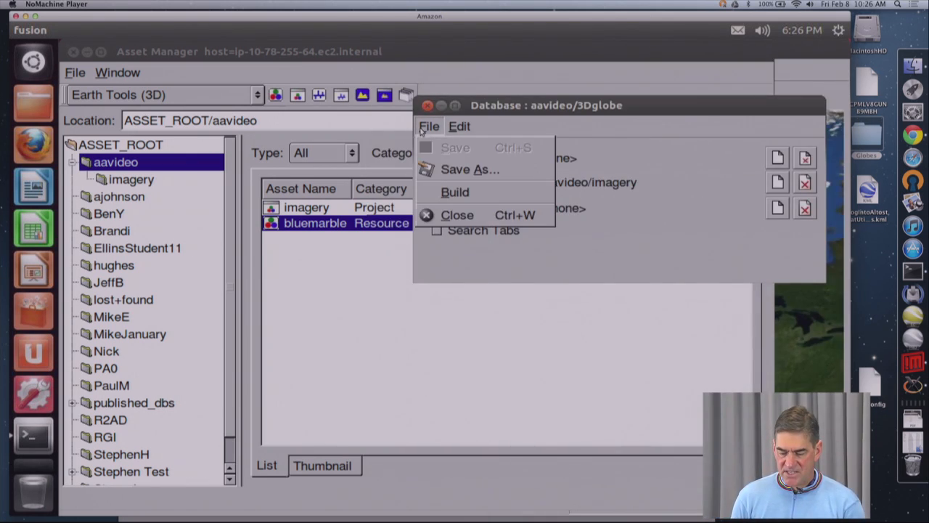
{"action": "left_click", "coordinate": [455, 189]}
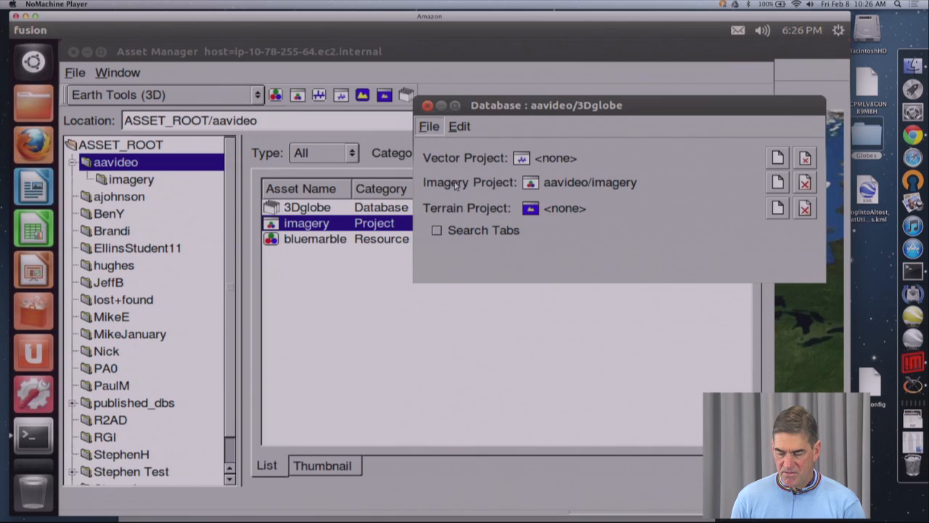
{"action": "left_click", "coordinate": [428, 106]}
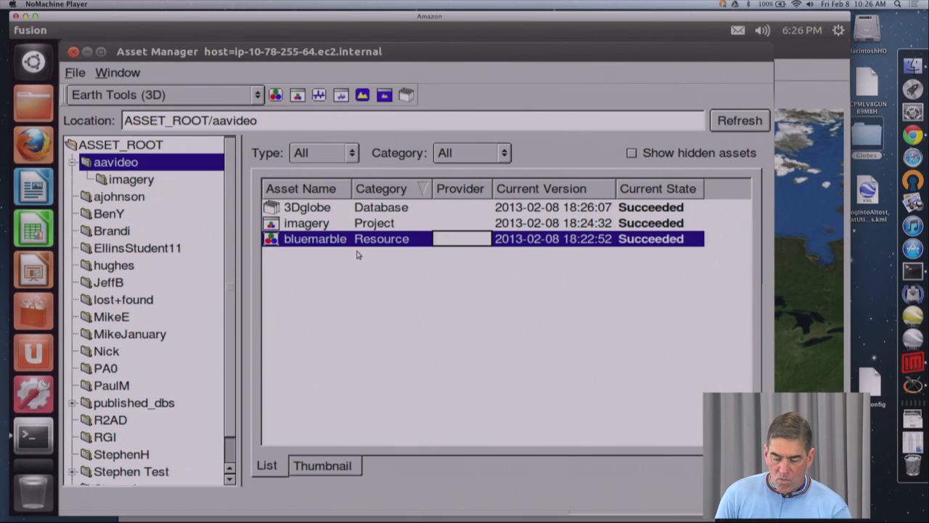
Step: Publish the 3Dglobe database to the student1 server association
{"action": "left_click", "coordinate": [314, 209]}
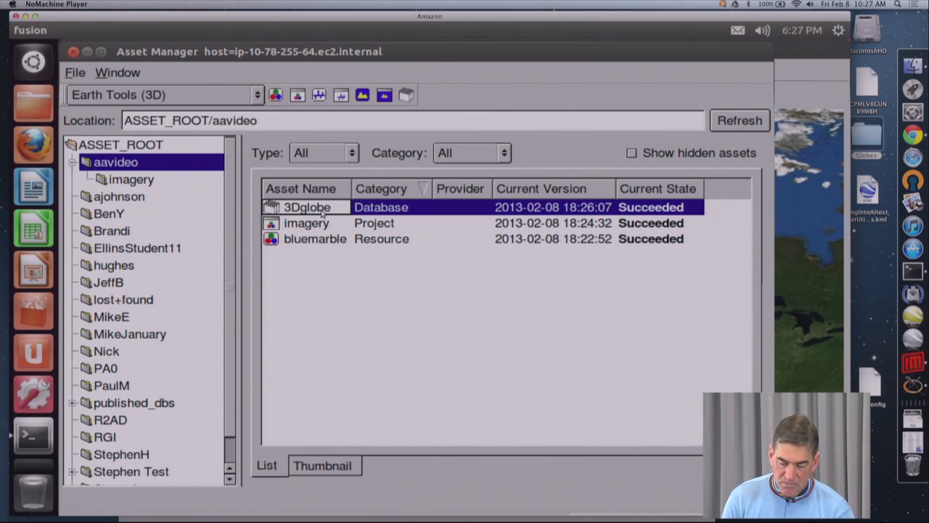
{"action": "right_click", "coordinate": [323, 210]}
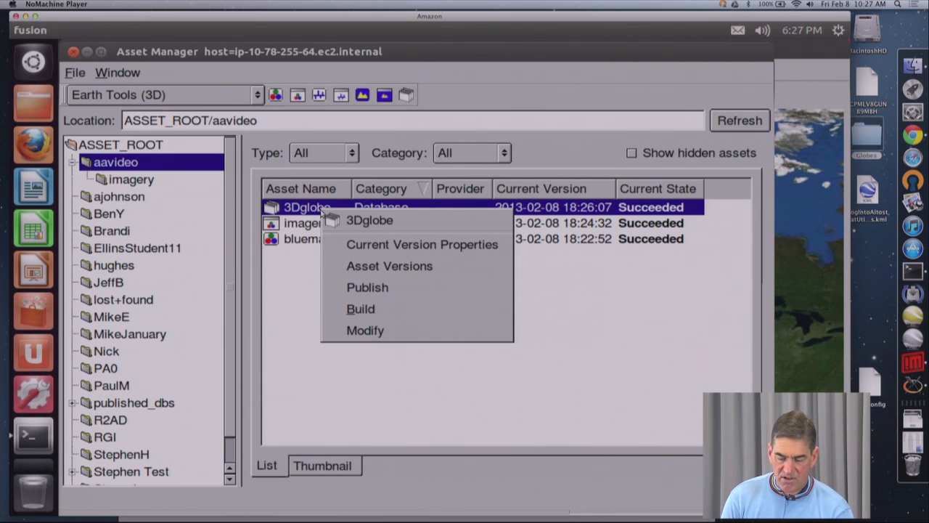
{"action": "left_click", "coordinate": [369, 287]}
{"action": "left_click", "coordinate": [361, 294]}
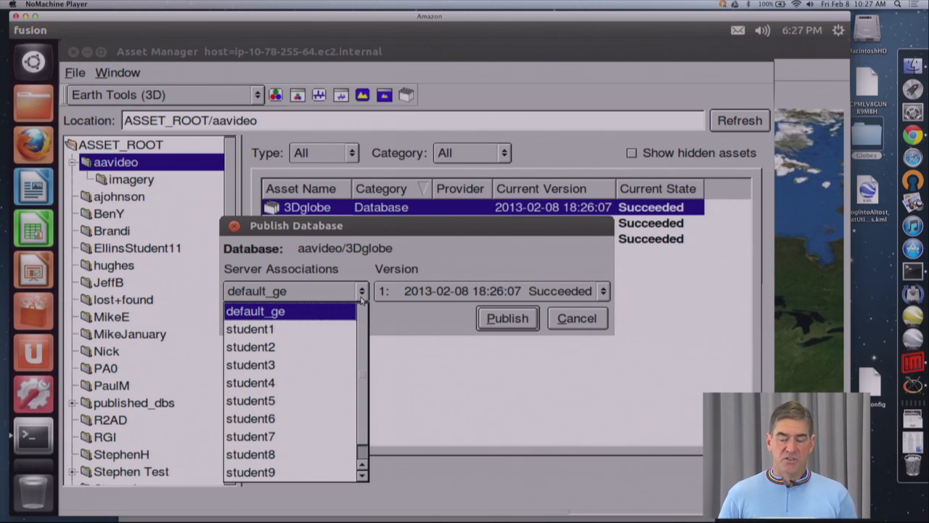
{"action": "left_click", "coordinate": [319, 329]}
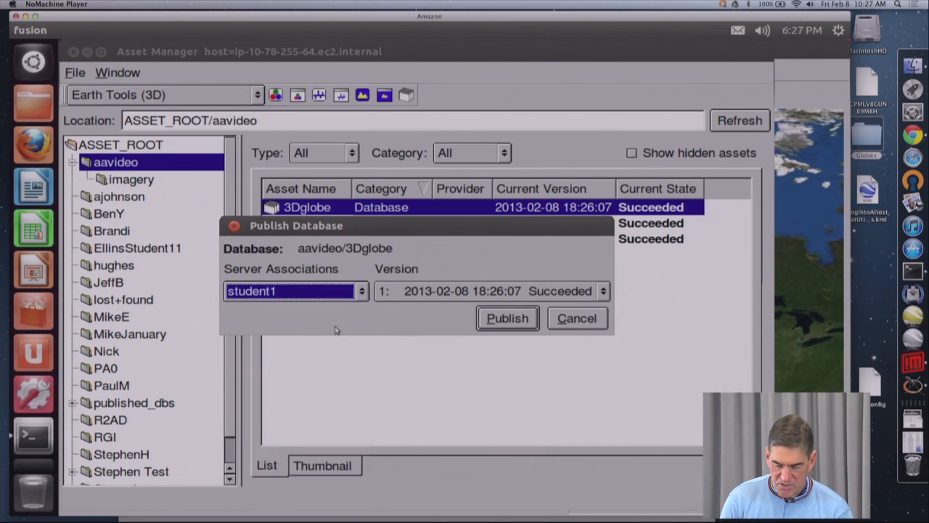
{"action": "left_click", "coordinate": [508, 324]}
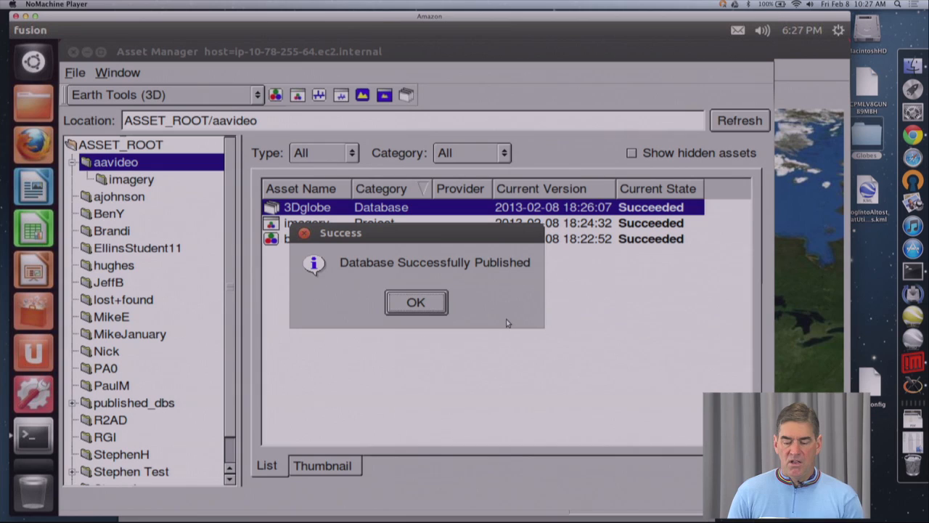
Step: Dismiss the publishing notice, switch to Google Earth EC and log in to fusiontraining.noip.us/student1 with caching disabled
{"action": "left_click", "coordinate": [435, 306]}
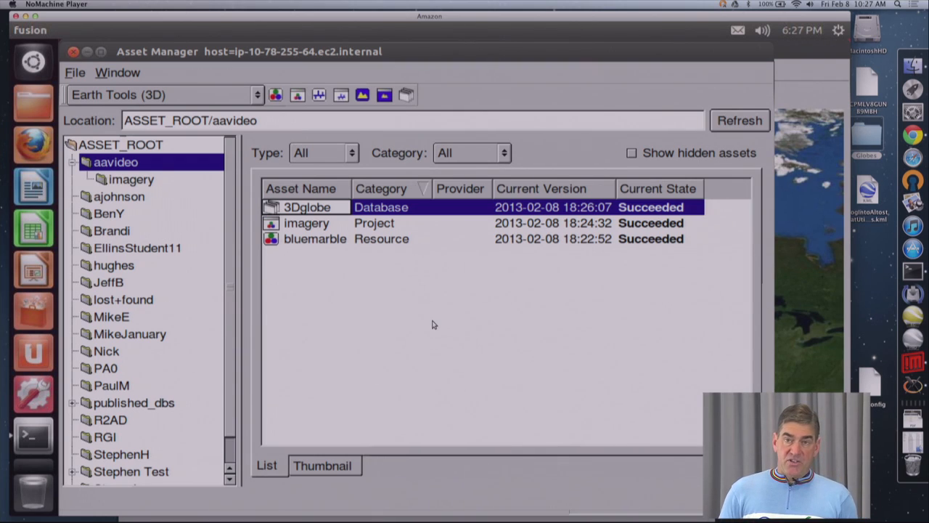
{"action": "left_click", "coordinate": [913, 316]}
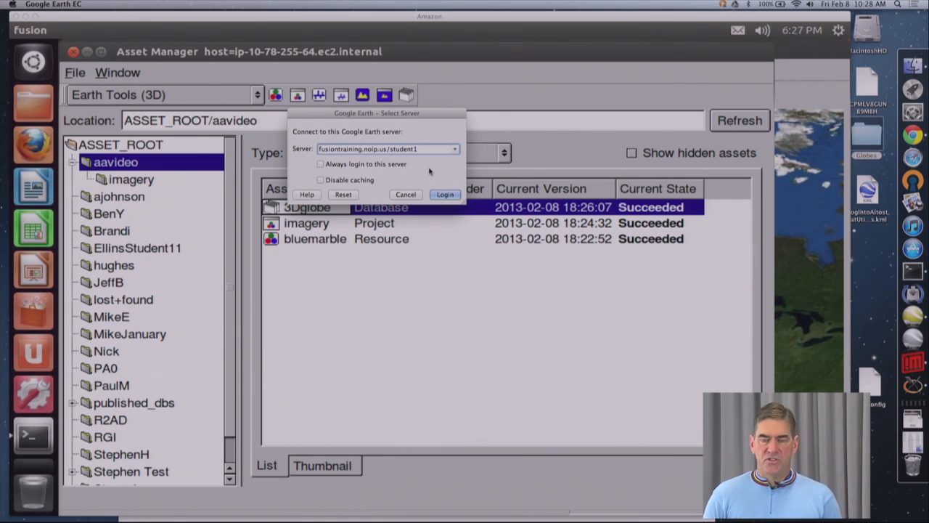
{"action": "left_click", "coordinate": [322, 181]}
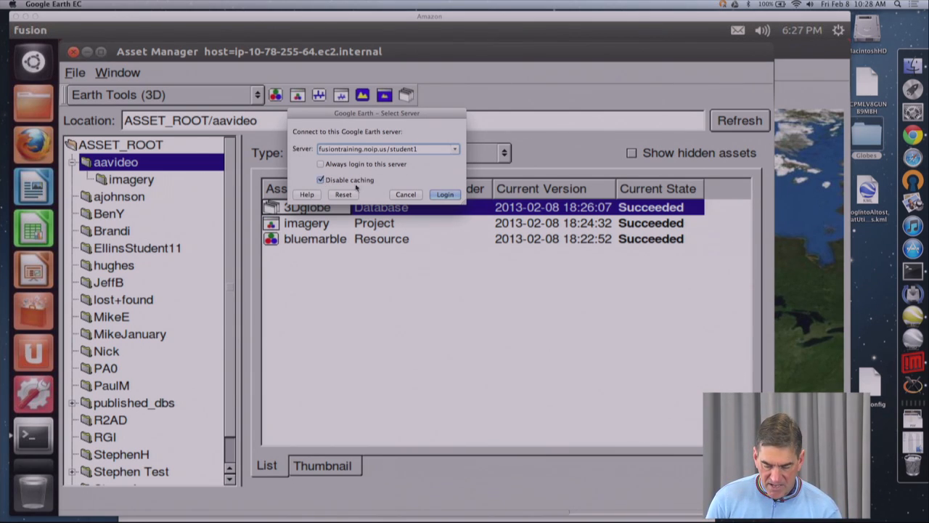
{"action": "left_click", "coordinate": [445, 195]}
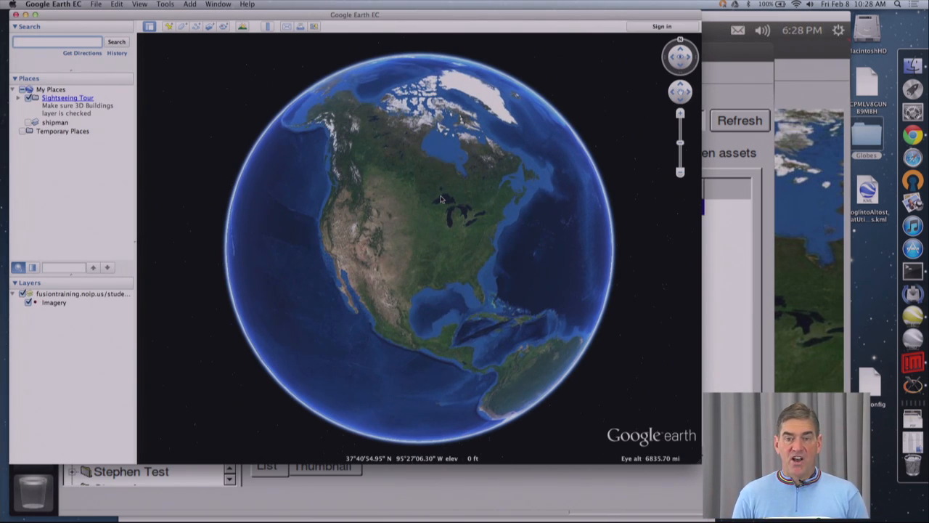
Step: Inspect the published globe's imagery across North America and the Pacific, then up close along the California coast
{"action": "left_click_drag", "start_coordinate": [336, 228], "coordinate": [418, 254]}
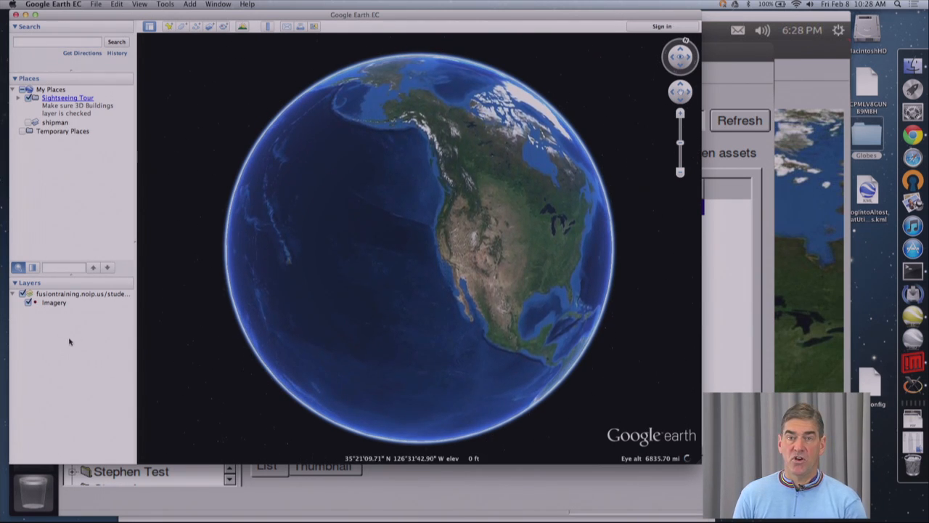
{"action": "left_click_drag", "start_coordinate": [552, 239], "coordinate": [471, 219]}
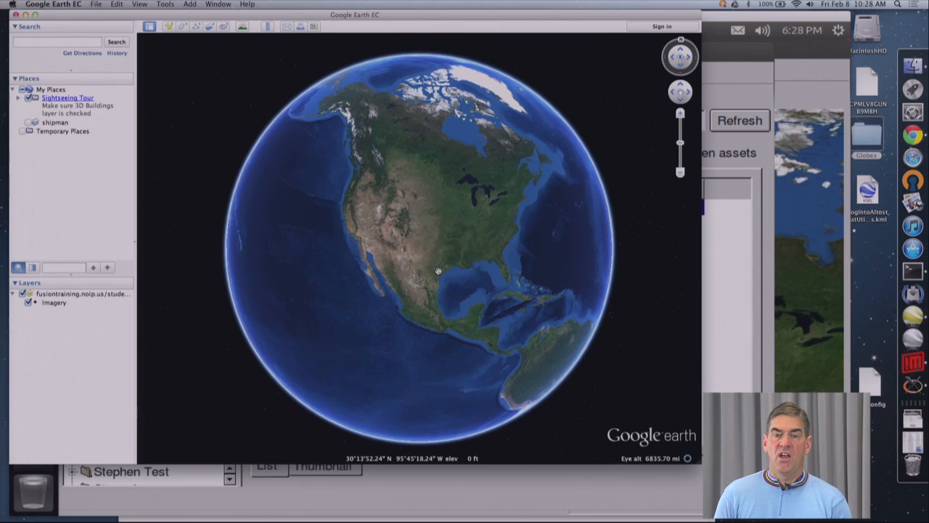
{"action": "scroll", "coordinate": [395, 275], "scroll_direction": "up", "scroll_amount": 3}
{"action": "scroll", "coordinate": [378, 264], "scroll_direction": "up", "scroll_amount": 4}
{"action": "left_click_drag", "start_coordinate": [308, 171], "coordinate": [379, 222]}
{"action": "scroll", "coordinate": [379, 222], "scroll_direction": "up", "scroll_amount": 3}
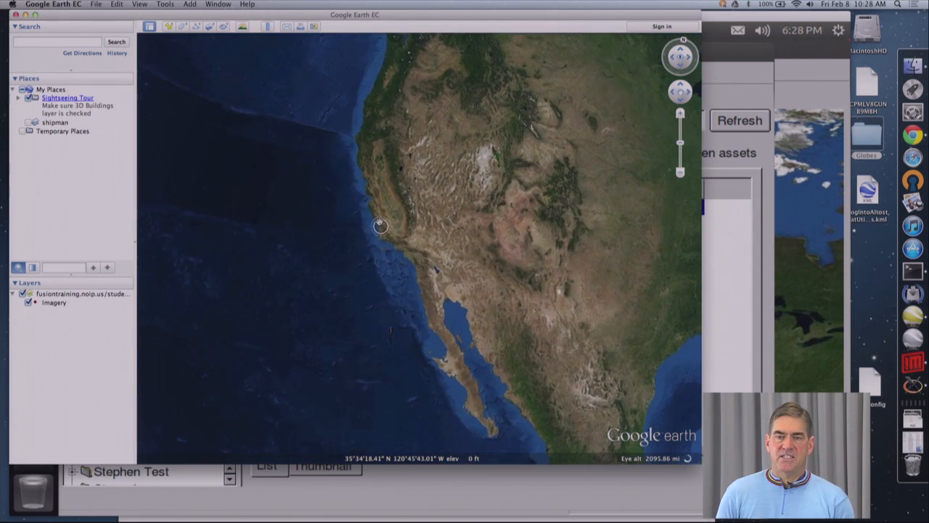